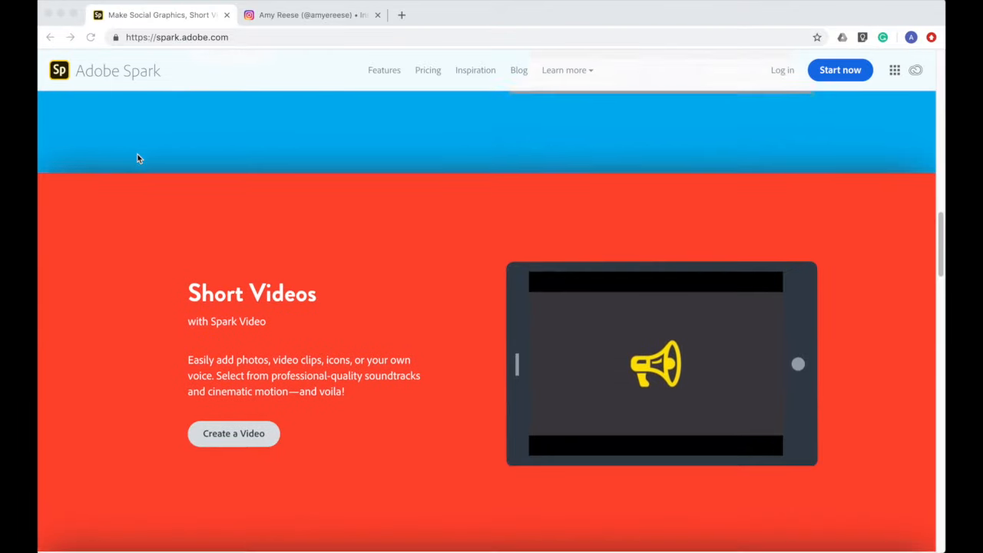
# Start creating a web page with Spark Page from the Adobe Spark home page.
pyautogui.scroll(4, 108, 145)
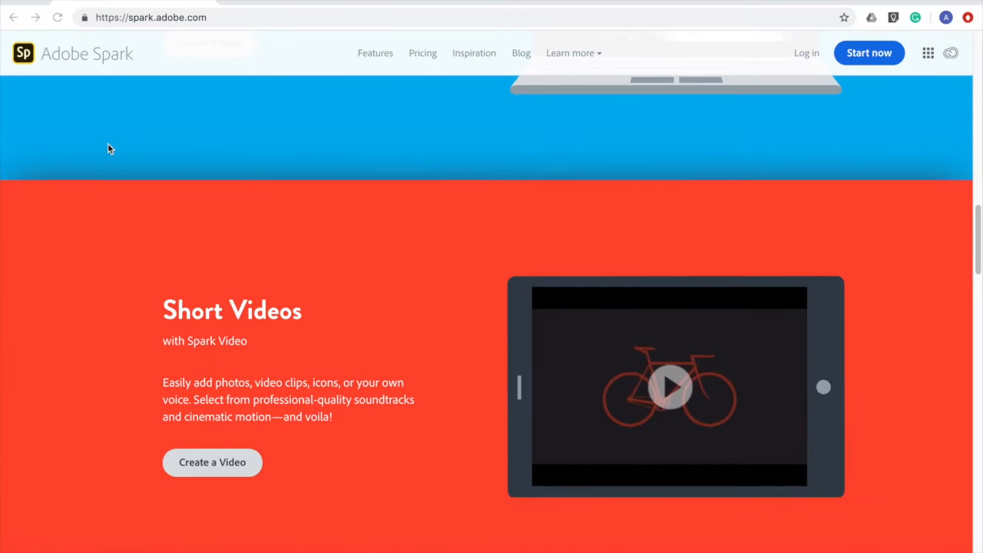
pyautogui.scroll(2, 108, 148)
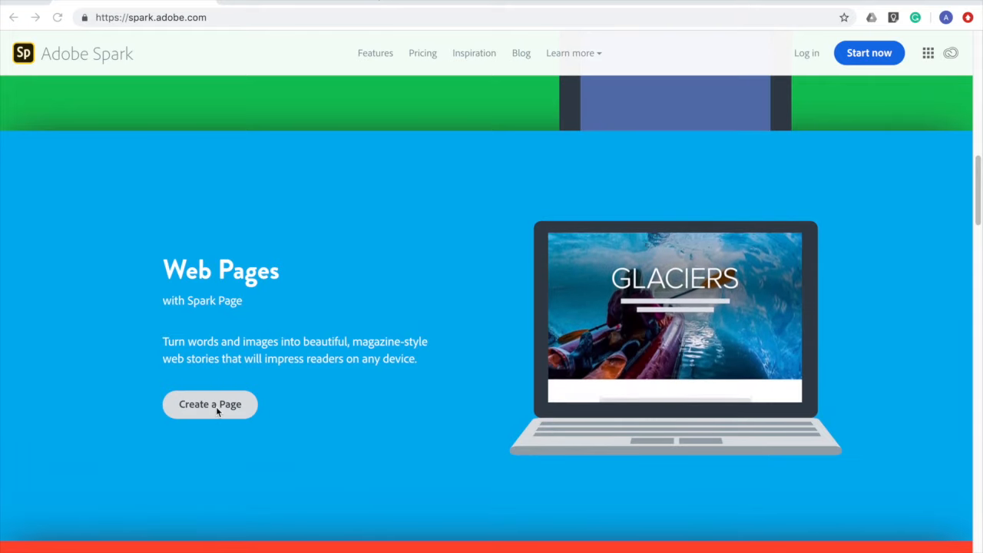
pyautogui.click(216, 406)
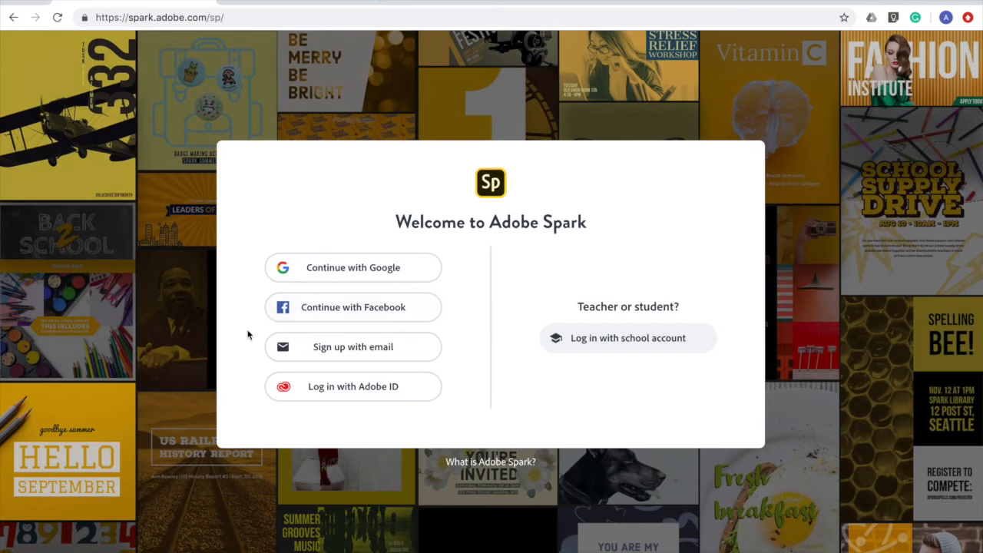
# Log in with the Adobe ID, filling in the account password.
pyautogui.click(304, 388)
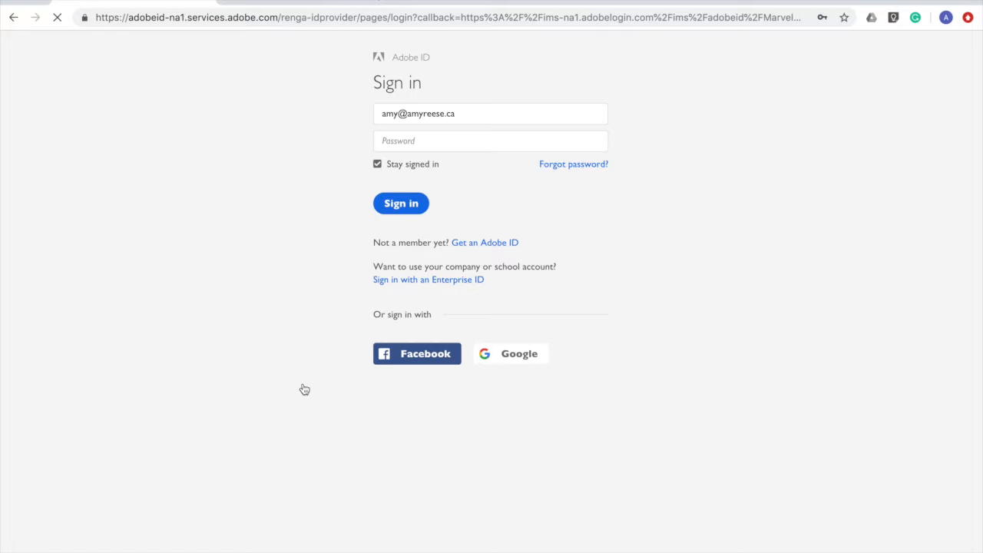
pyautogui.click(463, 141)
pyautogui.click(462, 167)
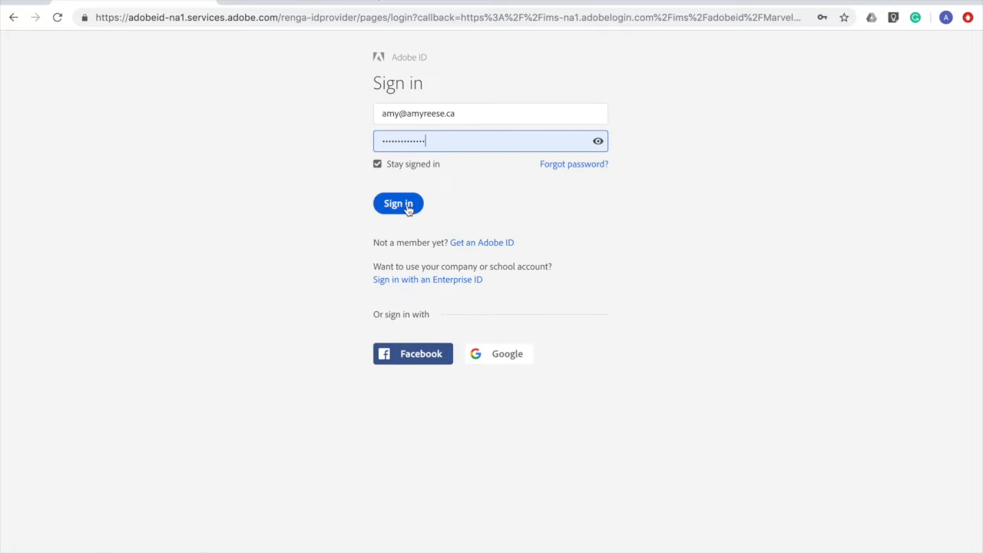
pyautogui.click(397, 204)
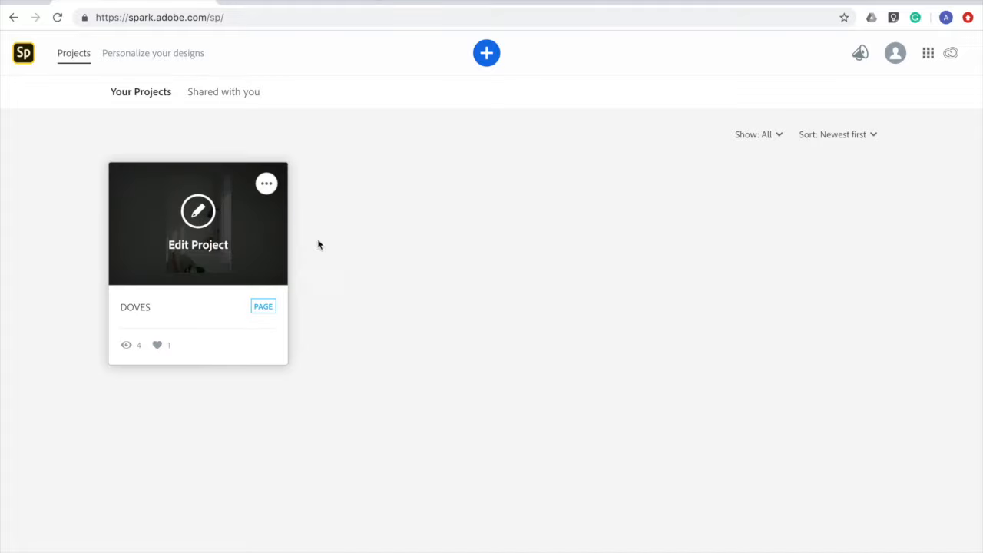
# Start a new project, browse the web page templates and choose the Portfolio template.
pyautogui.click(486, 55)
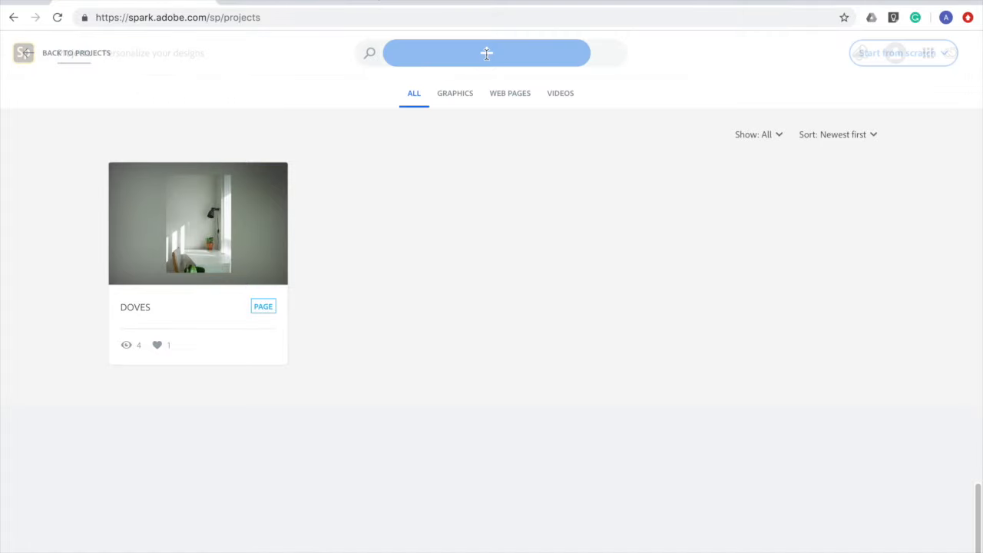
pyautogui.click(516, 96)
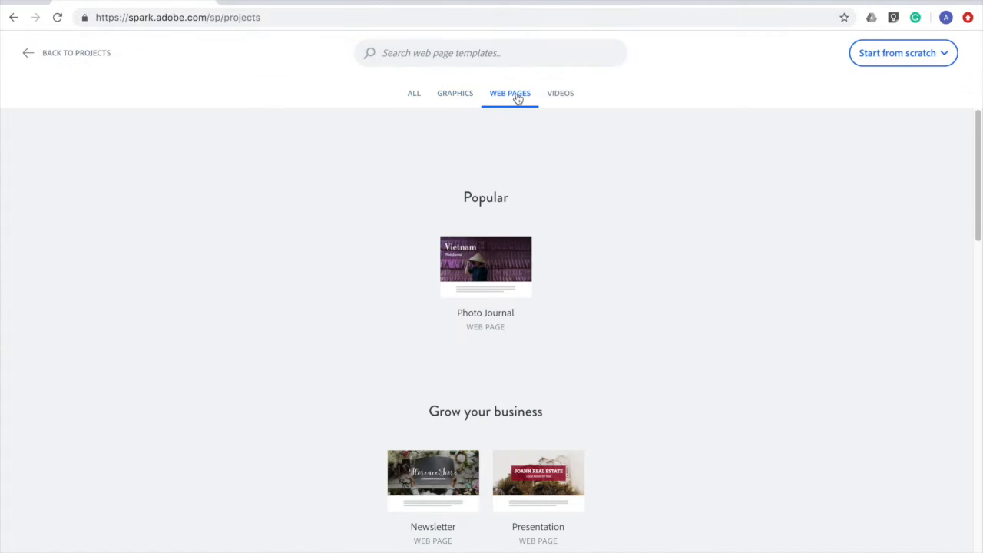
pyautogui.scroll(-2, 292, 255)
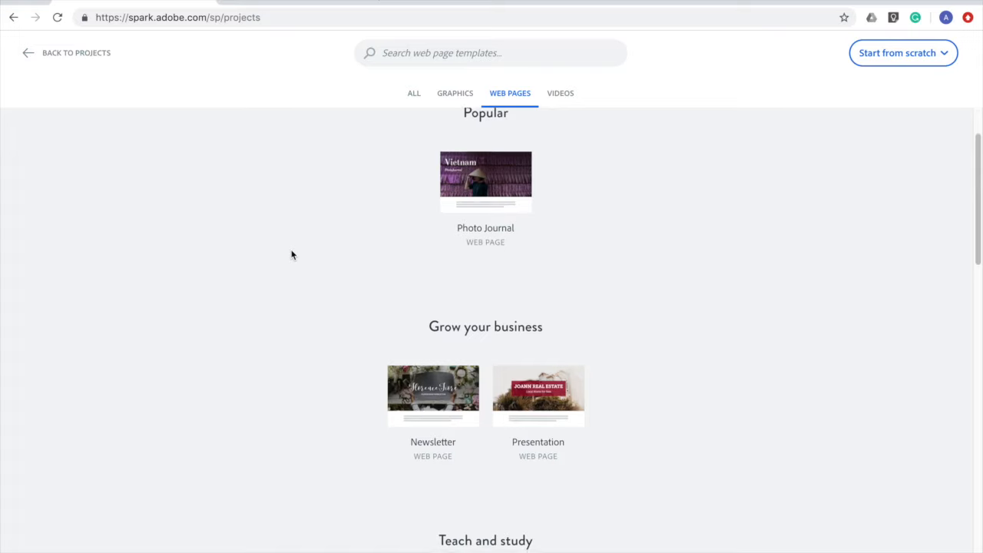
pyautogui.scroll(-3, 292, 255)
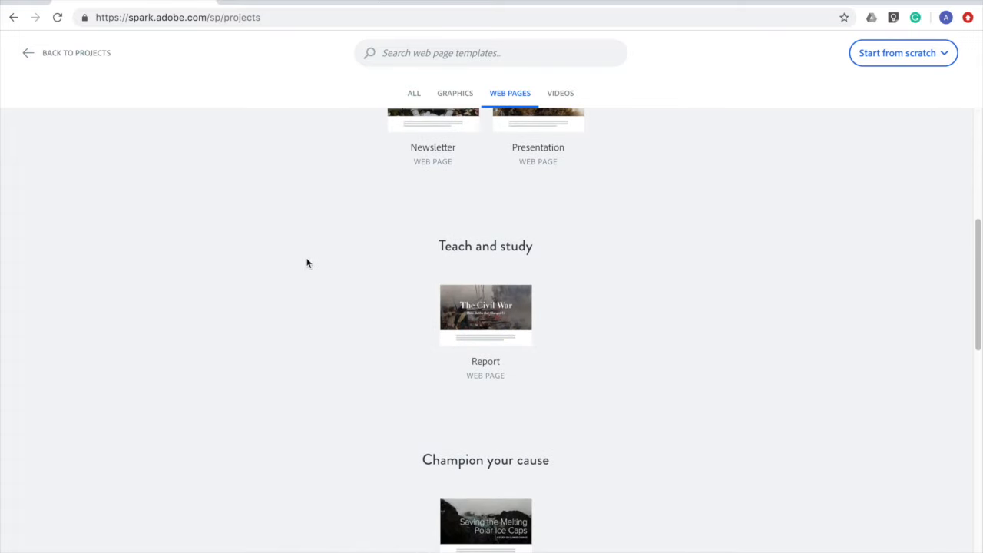
pyautogui.scroll(-2, 312, 264)
pyautogui.scroll(-1, 476, 373)
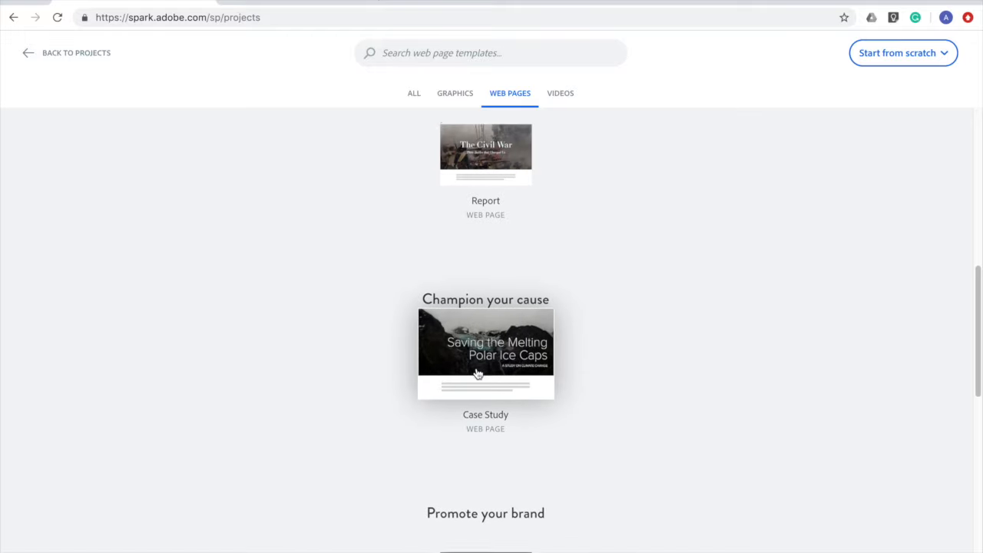
pyautogui.scroll(-1, 479, 379)
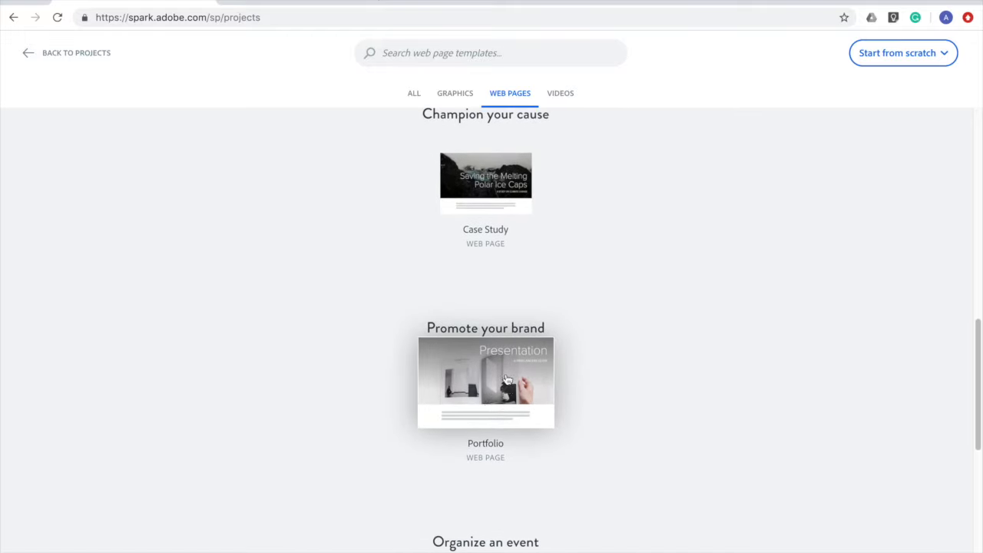
pyautogui.click(507, 380)
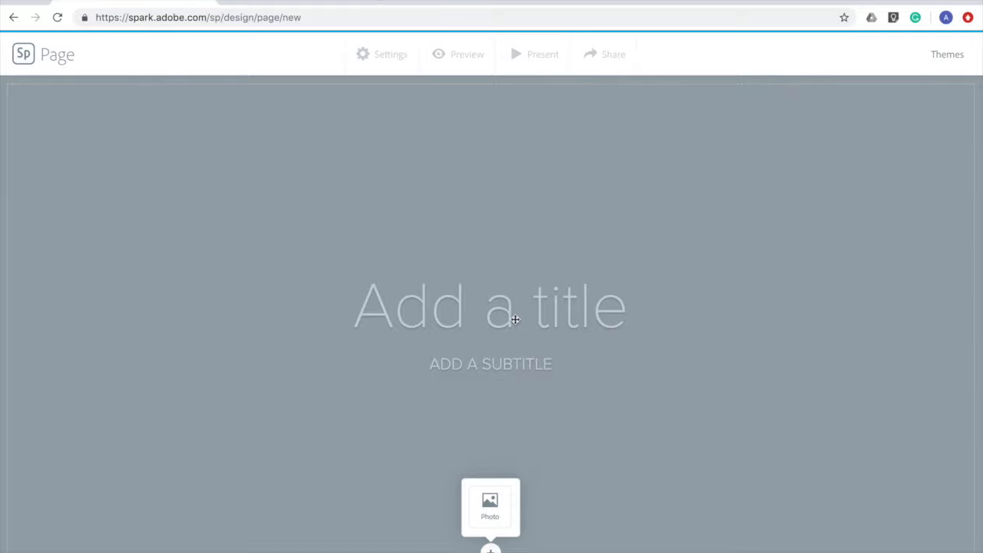
# Title the page "DOVE SERIES" and enter a subtitle crediting the series to the artist by full name.
pyautogui.click(513, 317)
pyautogui.click(514, 361)
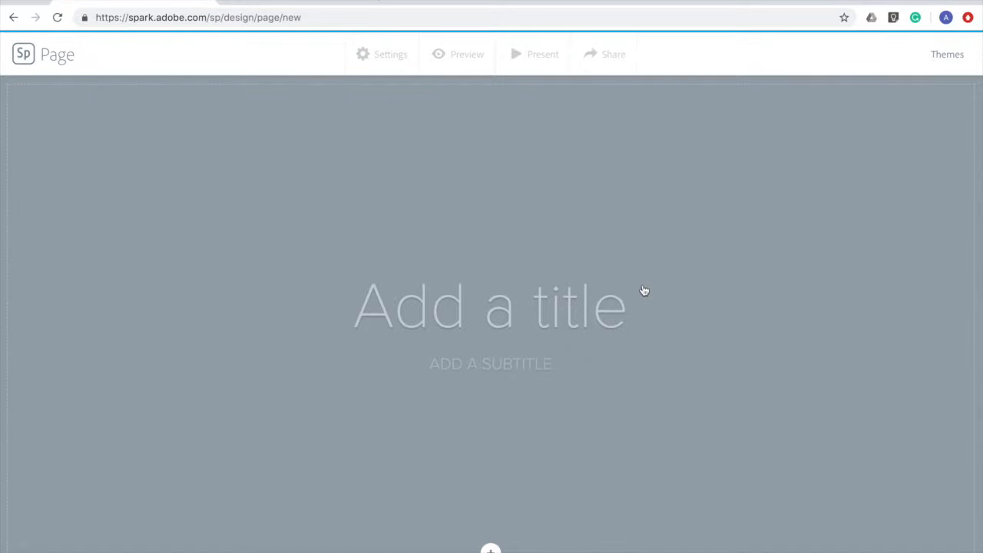
pyautogui.click(540, 304)
pyautogui.write('DOVE SERIES')
pyautogui.click(524, 364)
pyautogui.write('A SERIES BY AMY REESE')
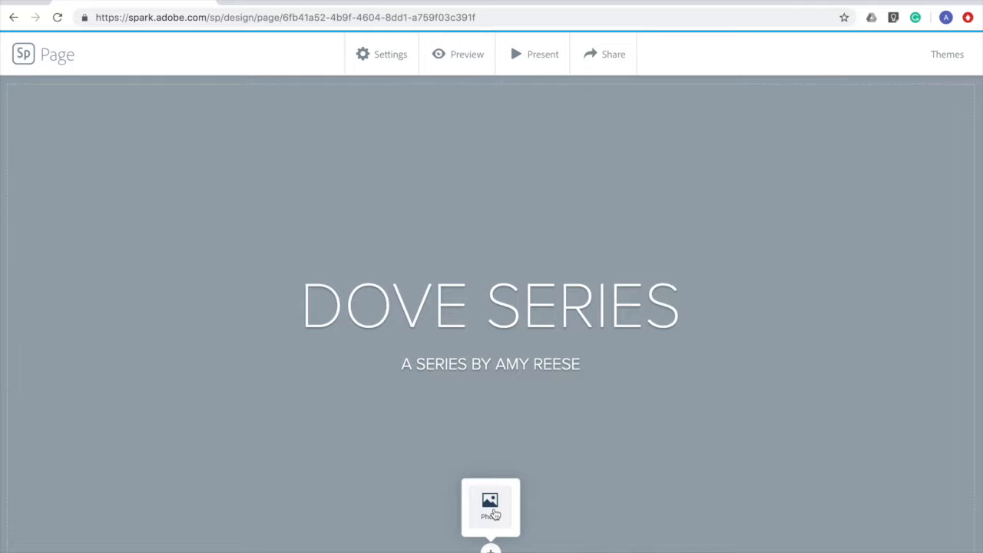
# Upload DSCF9390.jpg from the Website Images folder as the page's cover photo.
pyautogui.click(492, 507)
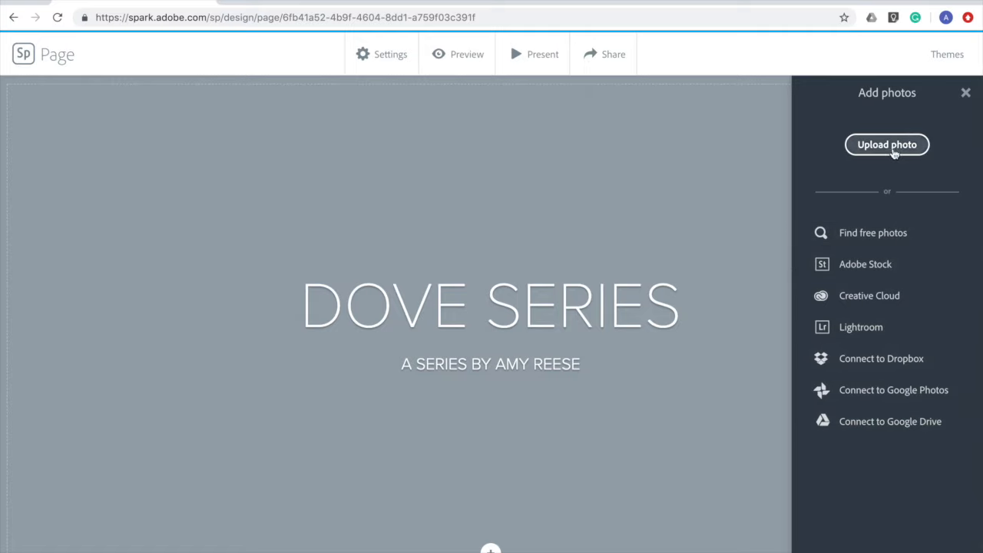
pyautogui.click(891, 151)
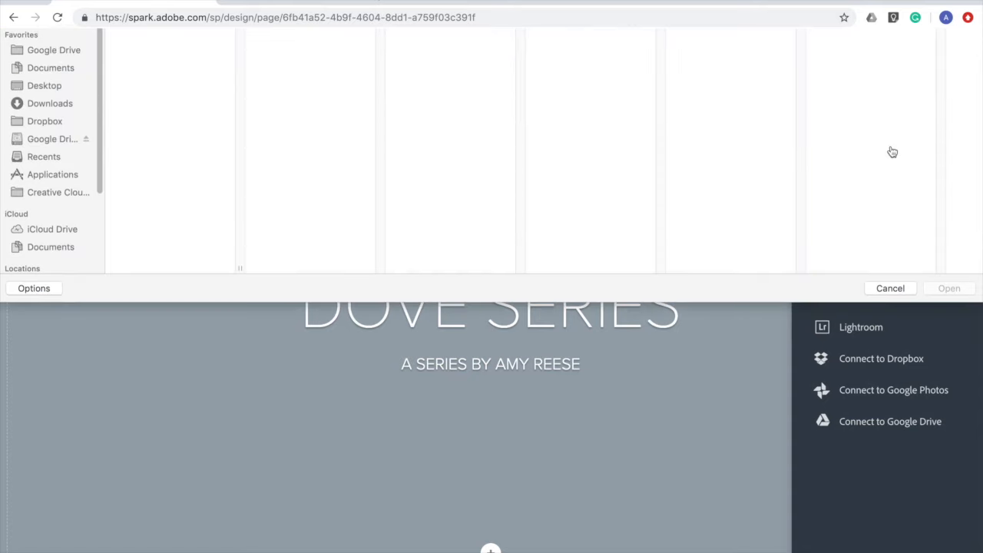
pyautogui.click(161, 212)
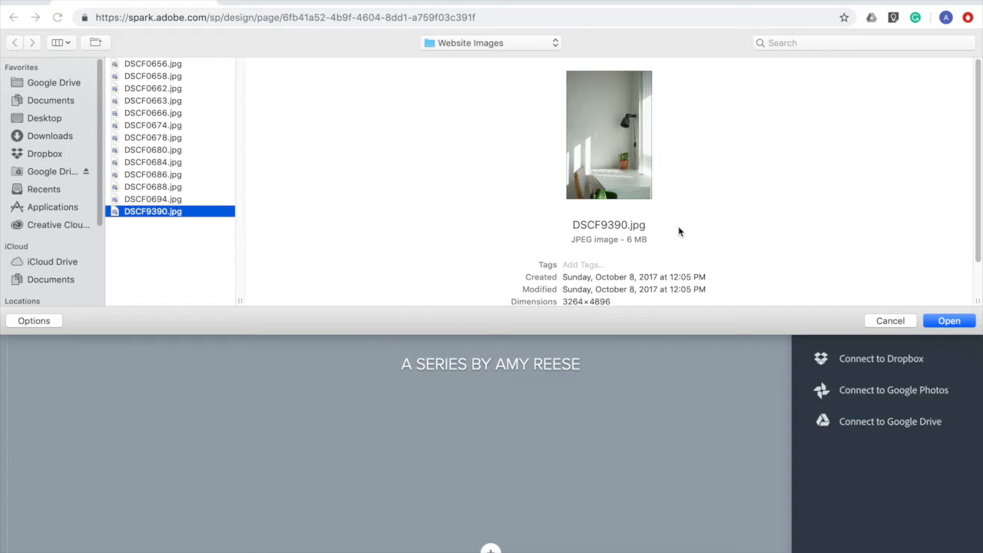
pyautogui.click(949, 321)
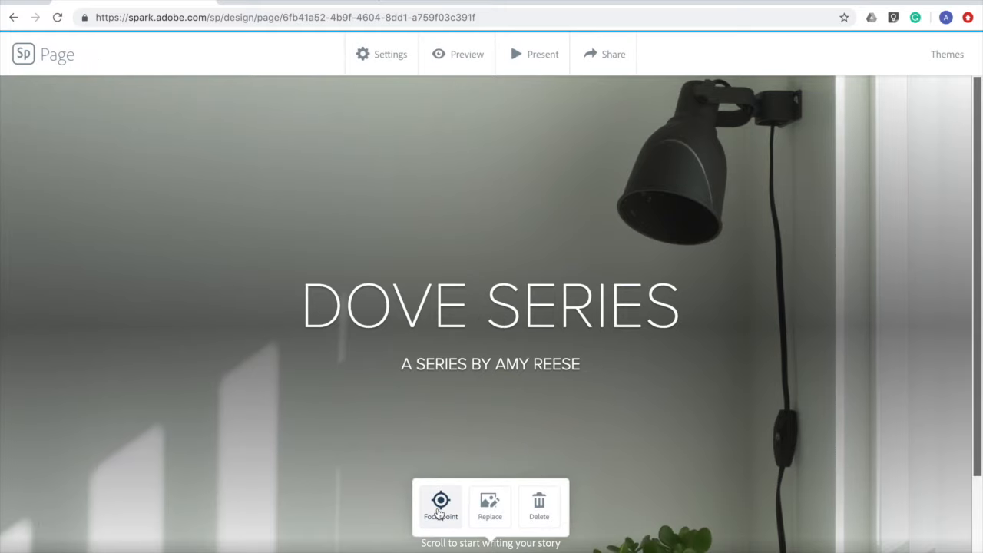
# Move the cover photo's focal point down to the chair back and save it.
pyautogui.click(440, 506)
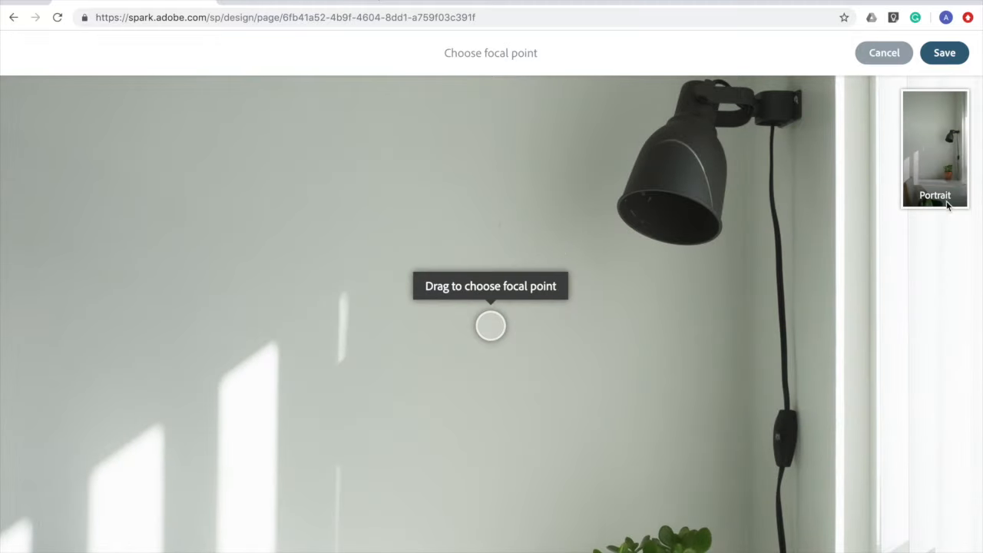
pyautogui.moveTo(492, 328); pyautogui.dragTo(215, 486)
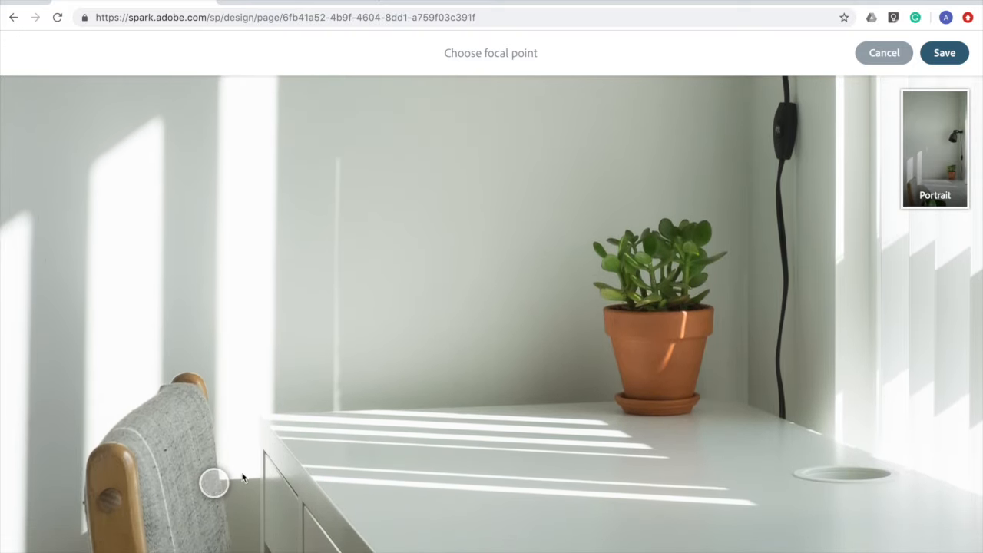
pyautogui.click(944, 53)
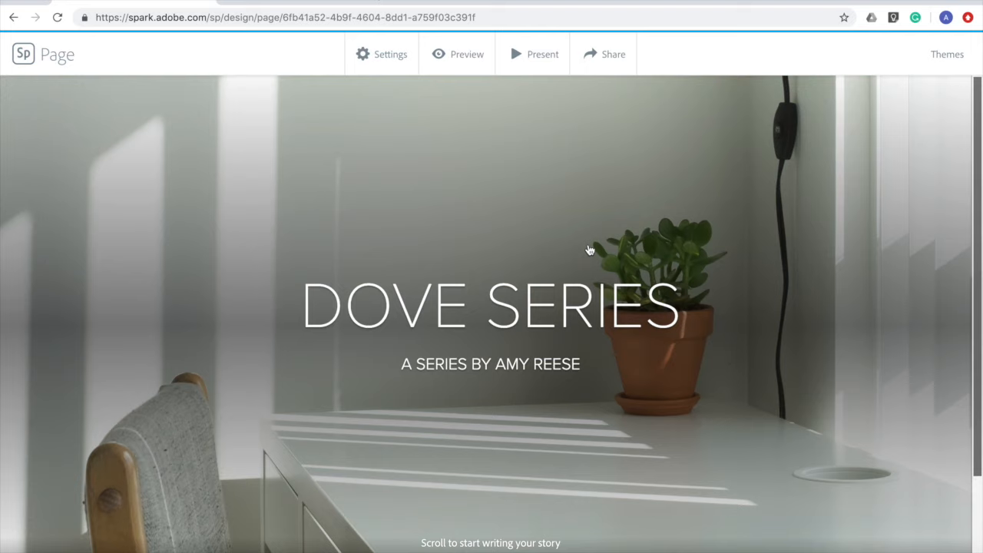
# Upload the photo DSCF0656.jpg below the cover and caption it "Dove Series I".
pyautogui.scroll(-2, 589, 249)
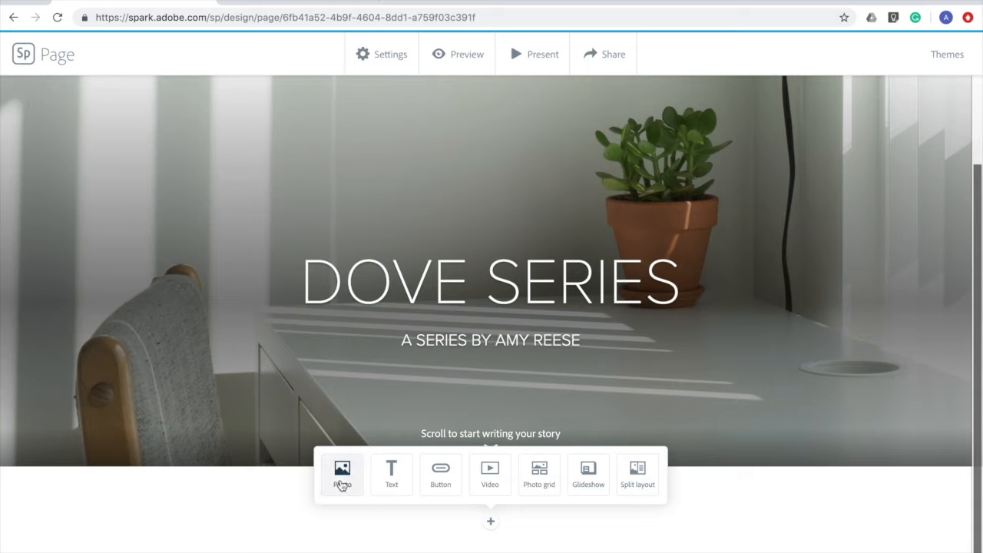
pyautogui.click(342, 474)
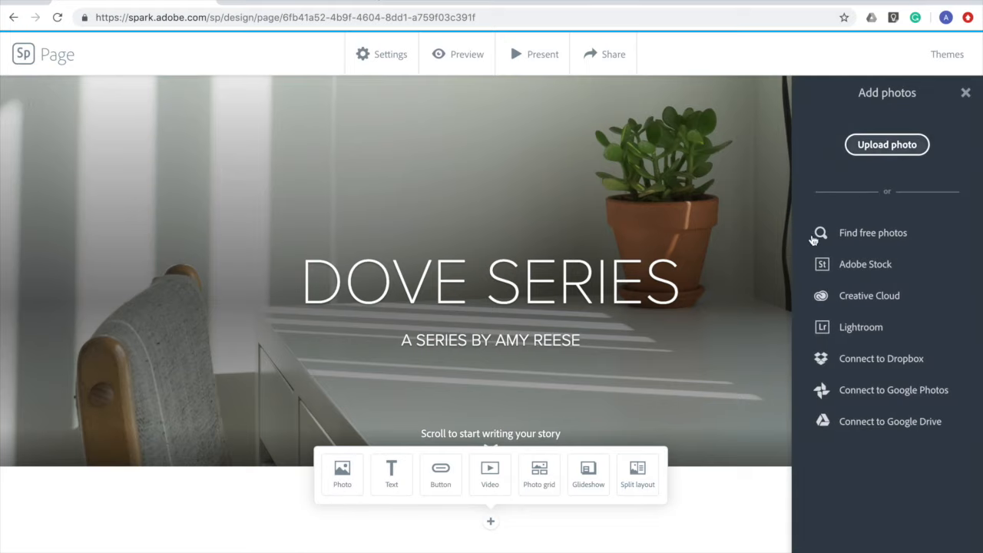
pyautogui.click(896, 148)
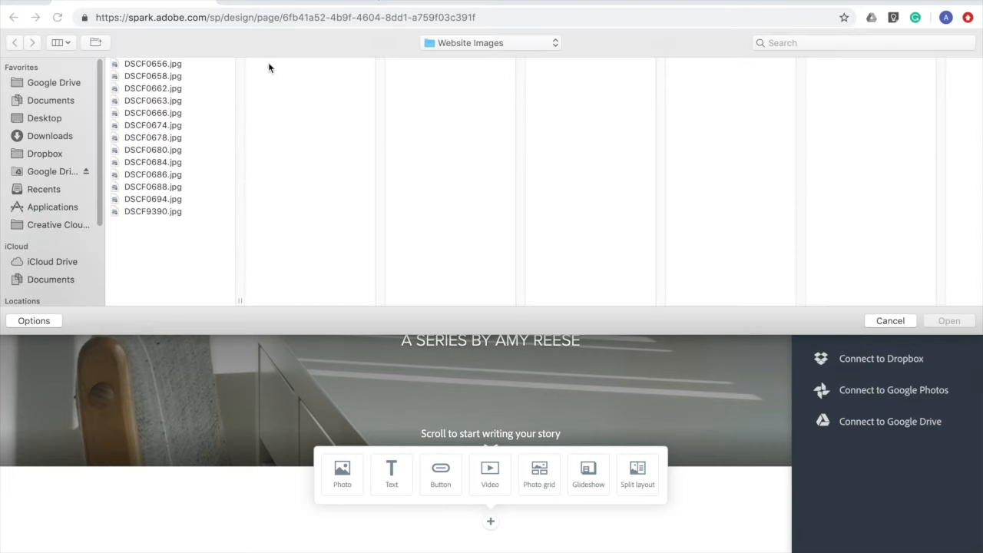
pyautogui.click(156, 66)
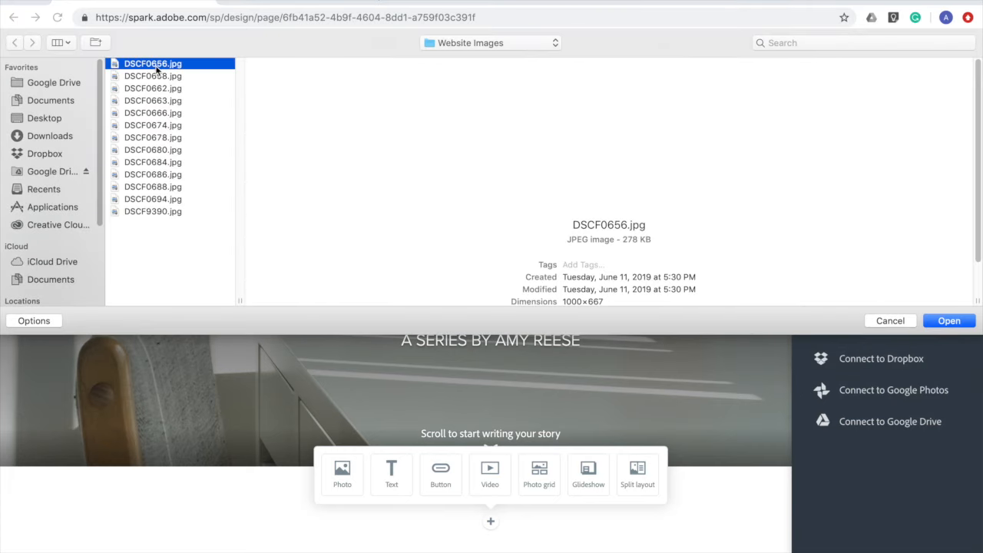
pyautogui.click(956, 323)
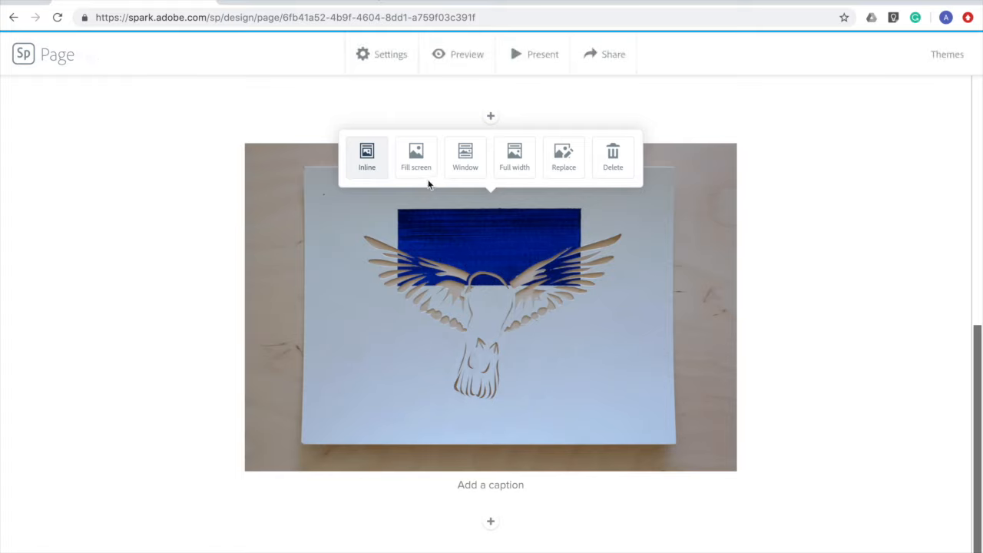
pyautogui.click(505, 485)
pyautogui.write('Dove Series I')
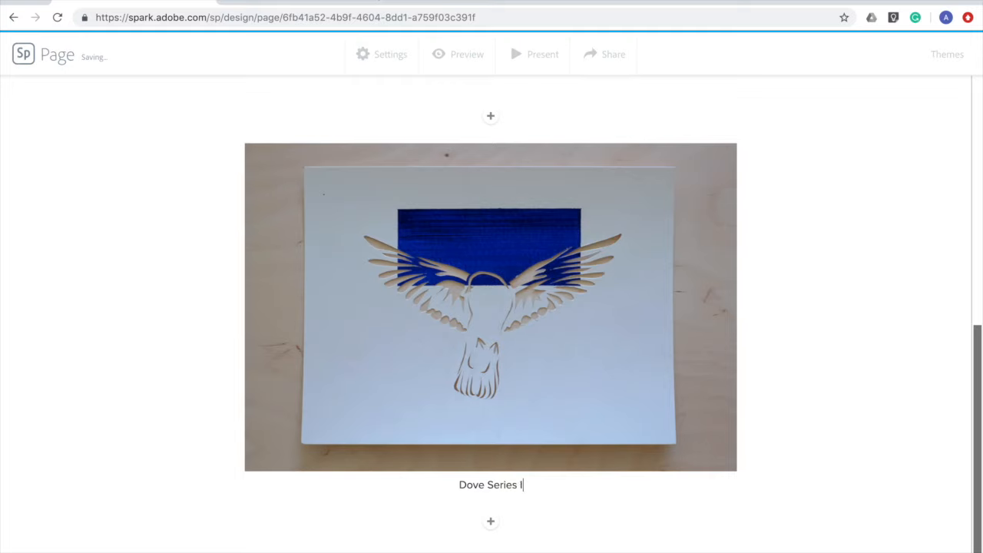
# Try the Fill screen layout on the dove photo and check how it scrolls.
pyautogui.click(510, 340)
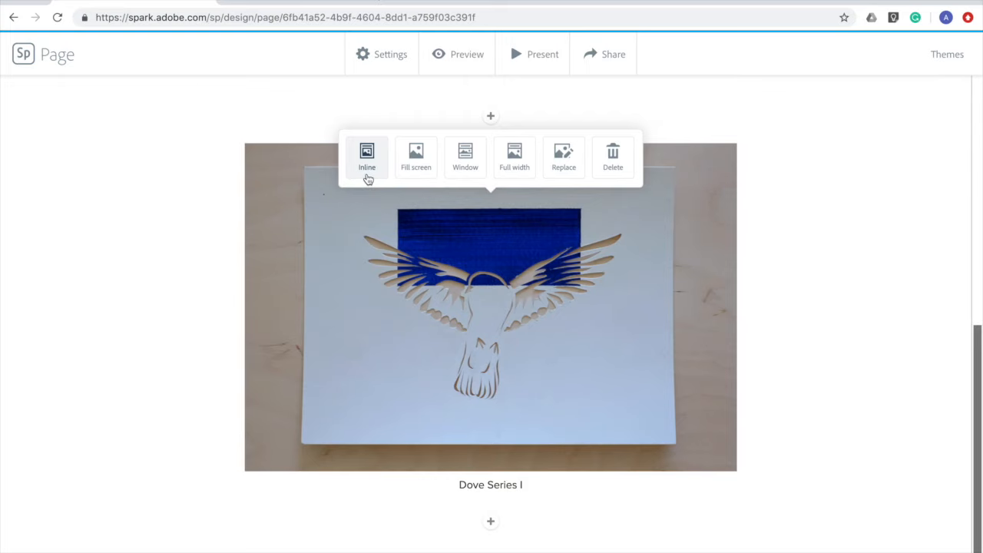
pyautogui.click(413, 165)
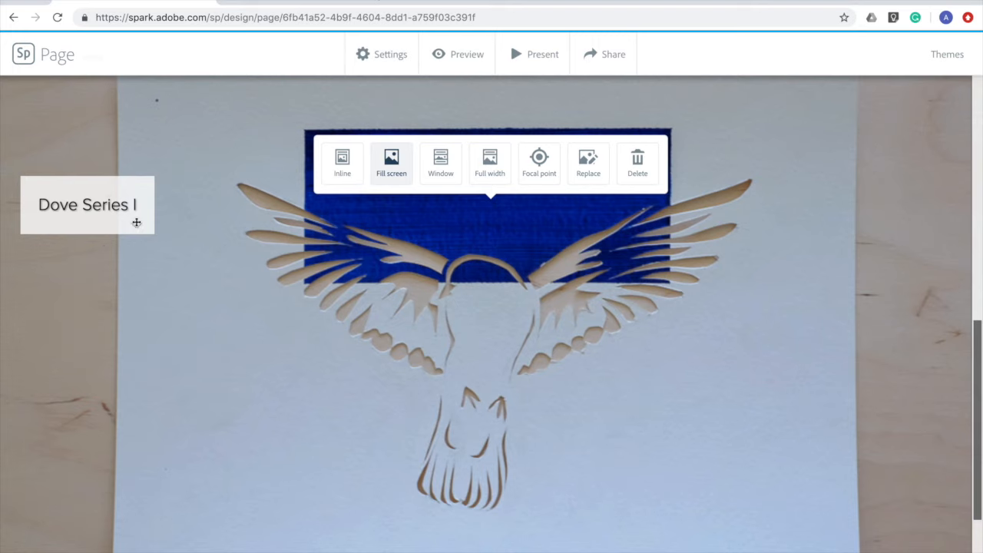
pyautogui.scroll(3, 202, 254)
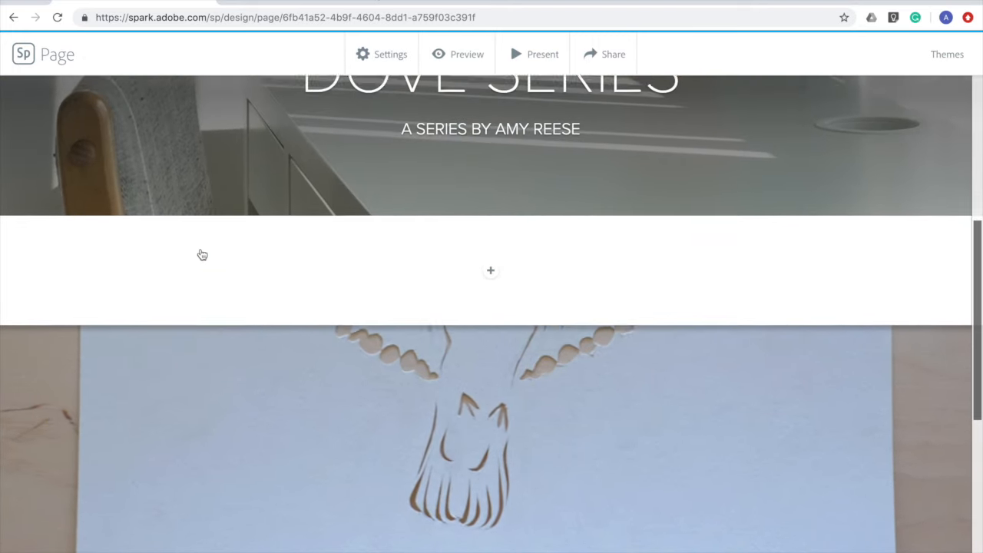
pyautogui.scroll(-3, 201, 254)
pyautogui.scroll(3, 202, 254)
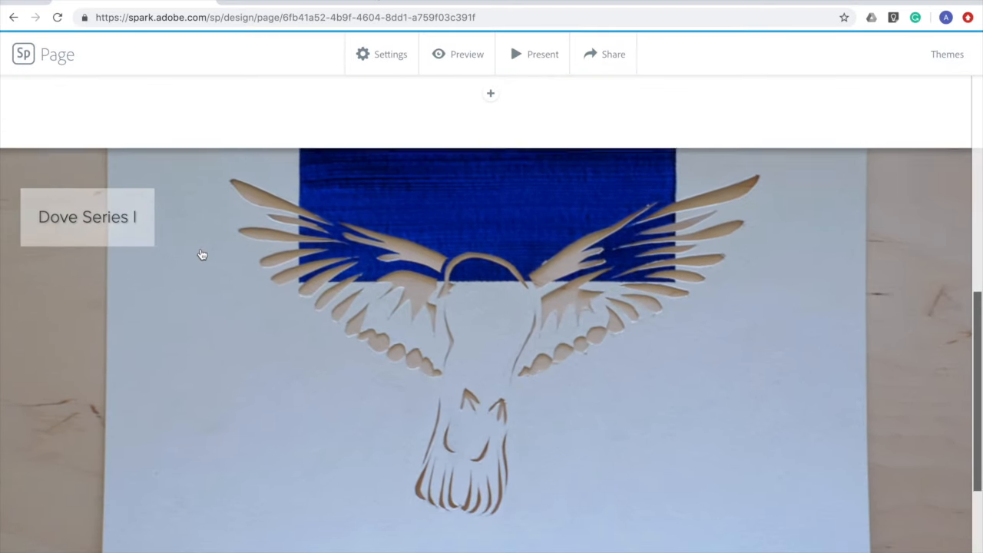
pyautogui.scroll(-1, 202, 254)
# Try the Window layout on the dove photo.
pyautogui.click(202, 254)
pyautogui.click(441, 161)
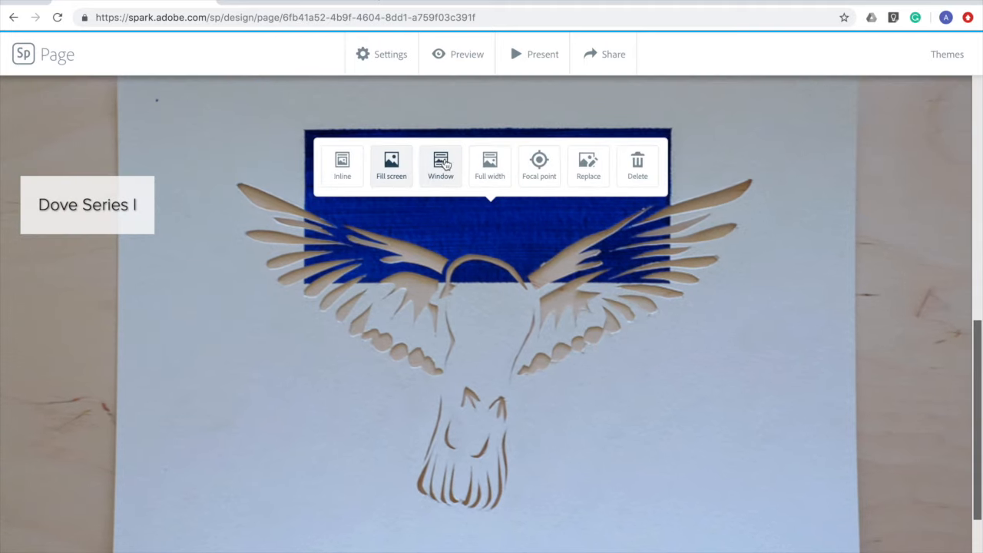
pyautogui.scroll(-1, 278, 314)
# Set the dove photo's layout to Full width.
pyautogui.click(402, 300)
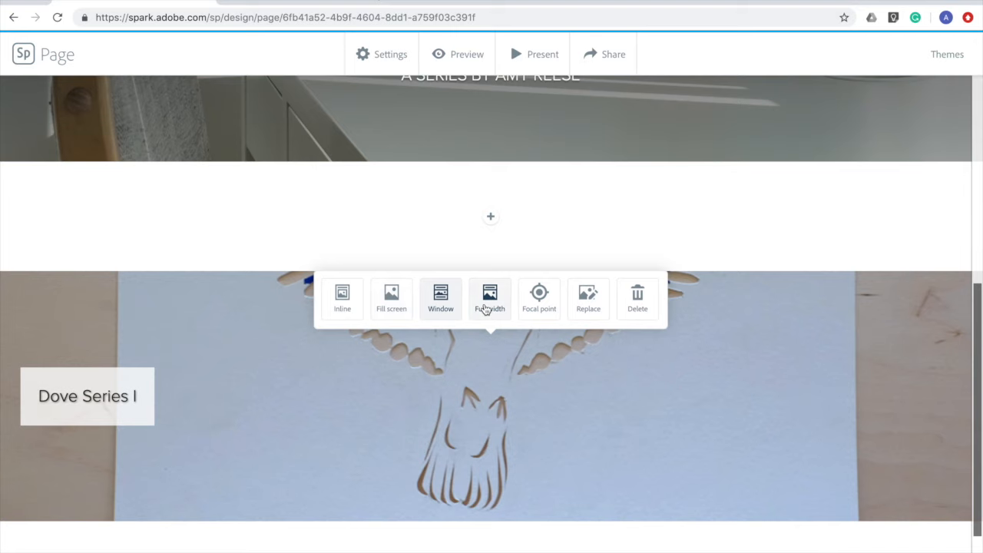
pyautogui.click(486, 309)
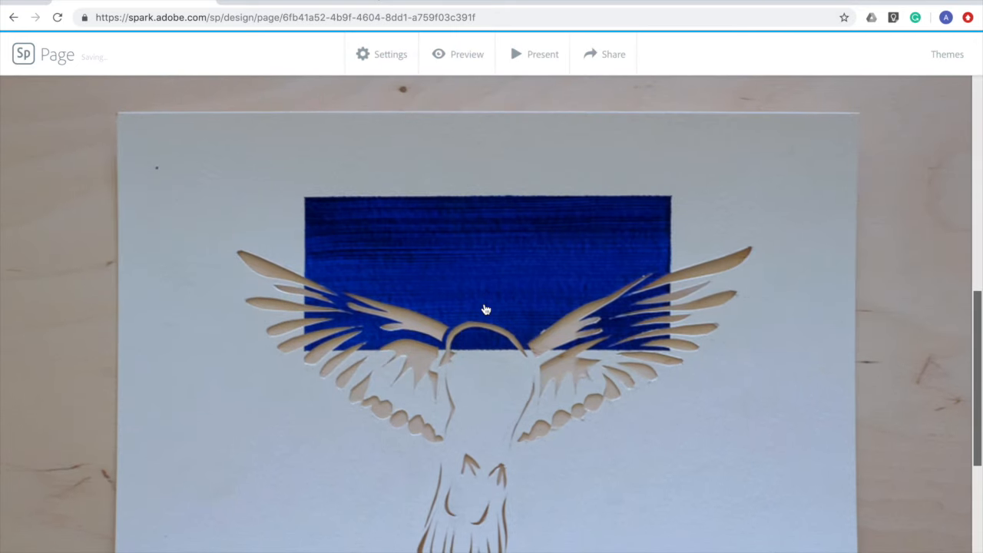
# Set the dove photo's layout to Inline.
pyautogui.click(486, 295)
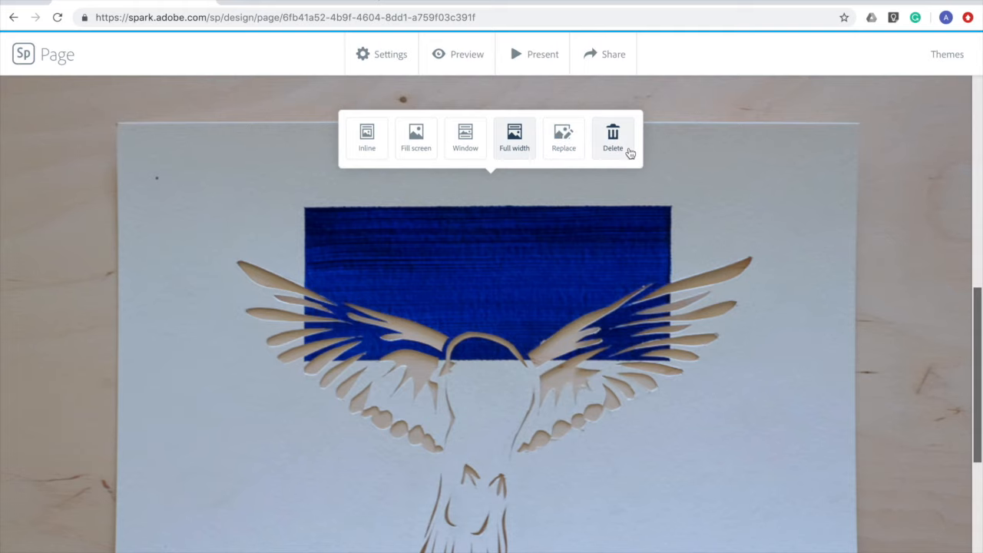
pyautogui.click(382, 147)
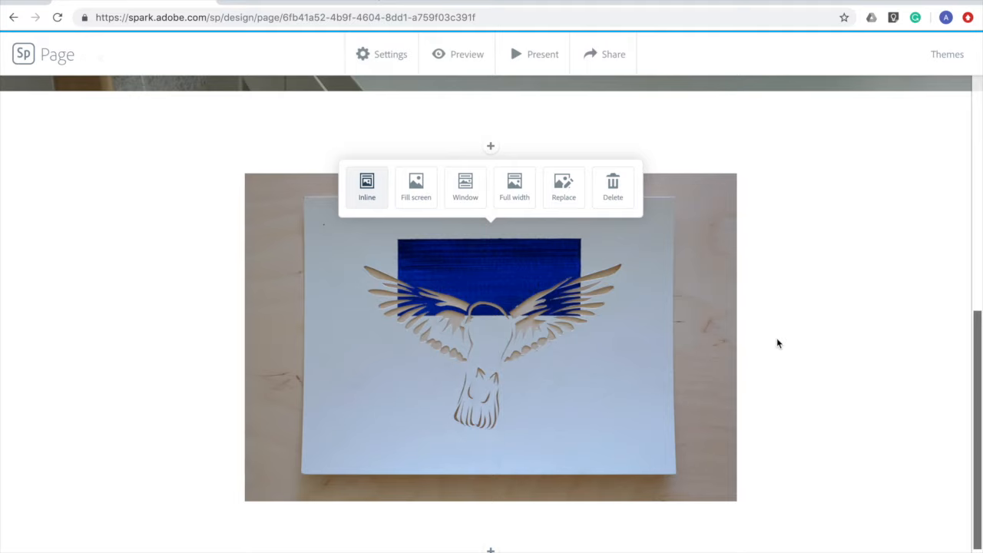
pyautogui.click(808, 327)
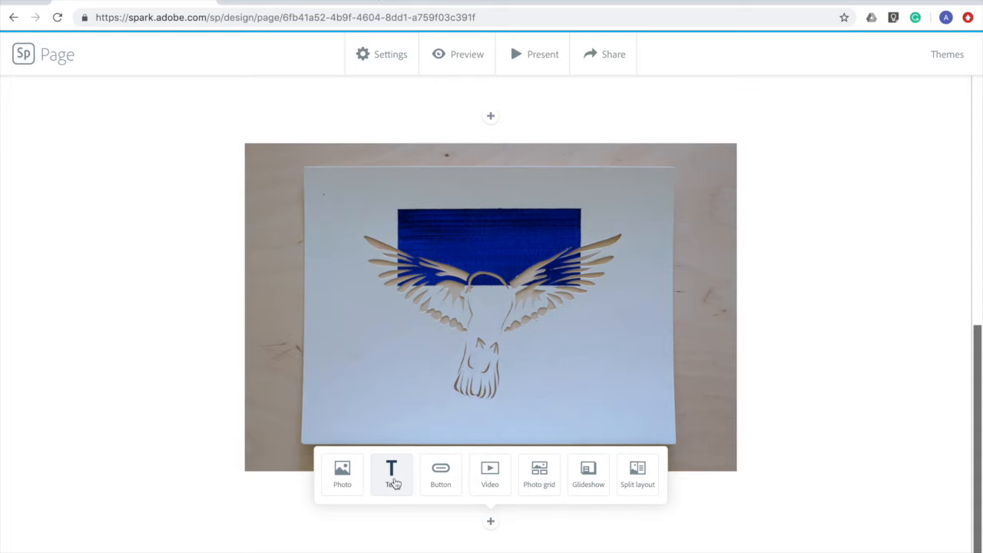
# Add a centered text block reading "9 x 12 inches - 110lb paper" below the captioned dove photo.
pyautogui.click(401, 480)
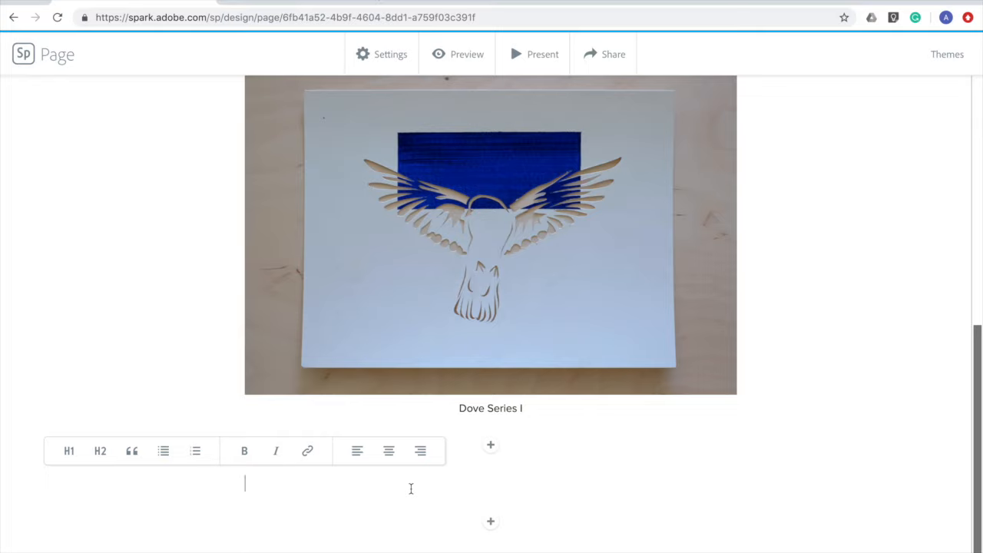
pyautogui.write('9 x 12 inches - 110lb paper')
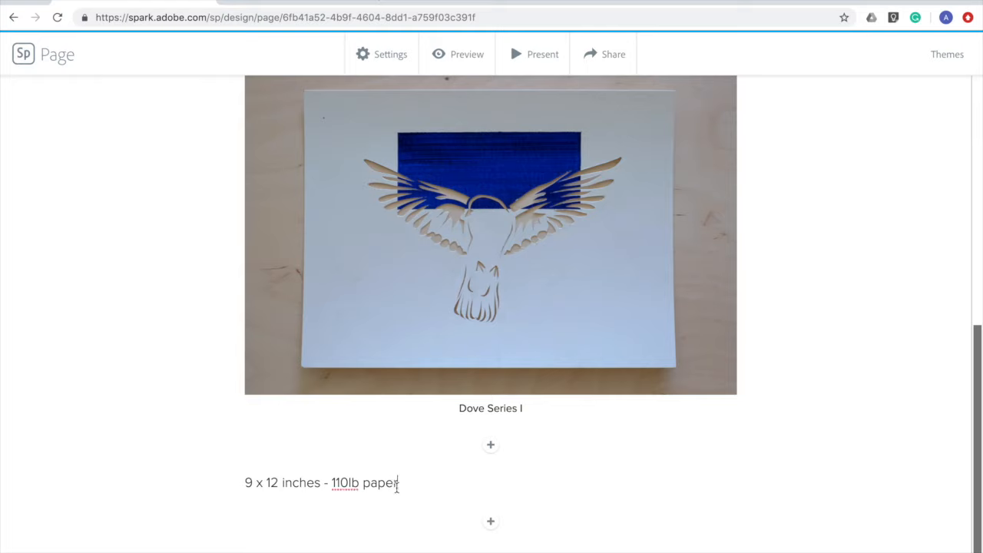
pyautogui.click(363, 484)
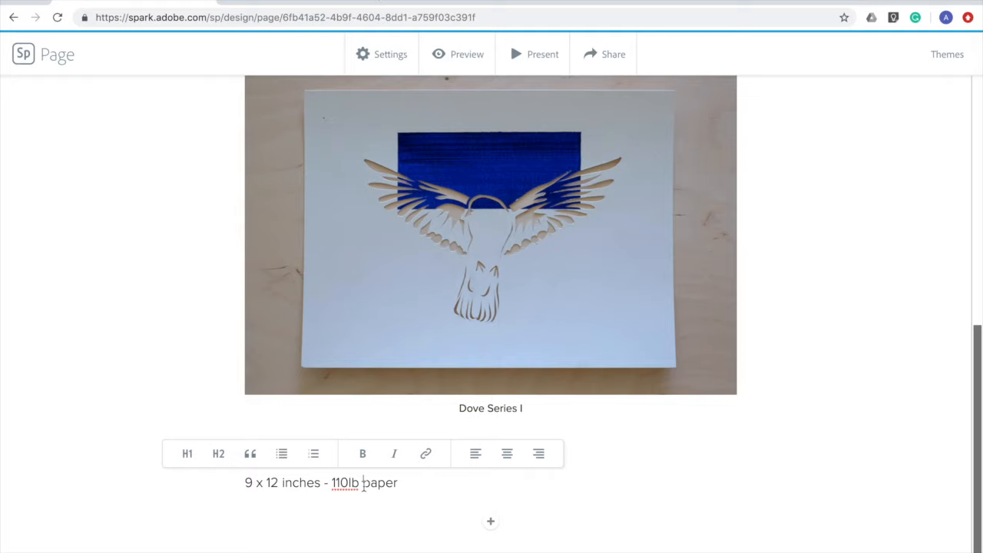
pyautogui.click(507, 458)
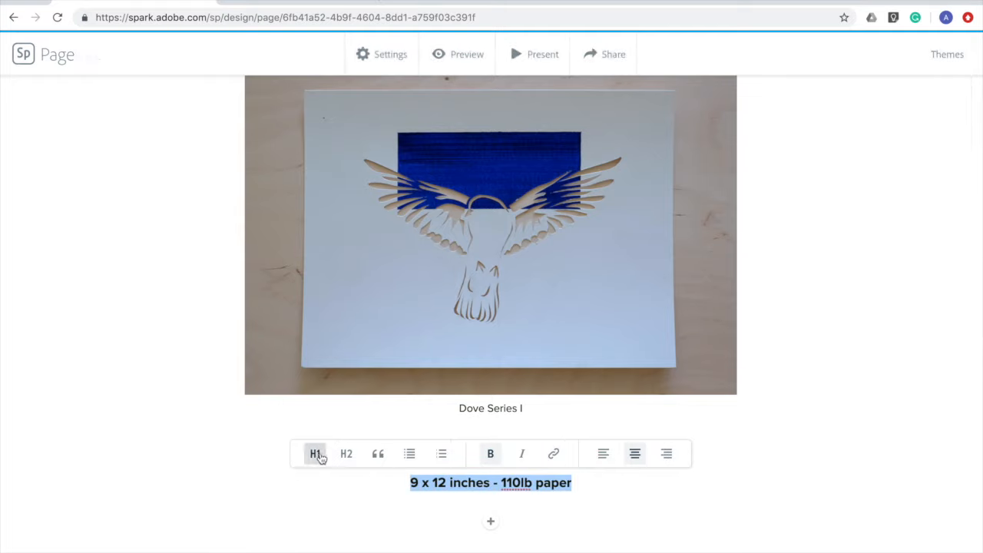
# Try the H2 and quote styles on the paper size text and format it as an H1 heading.
pyautogui.click(315, 454)
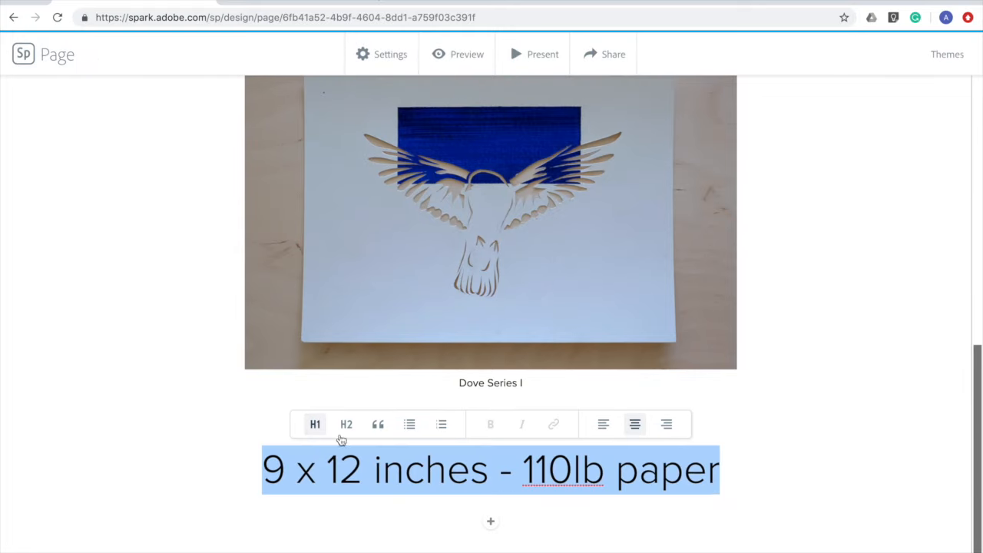
pyautogui.click(343, 425)
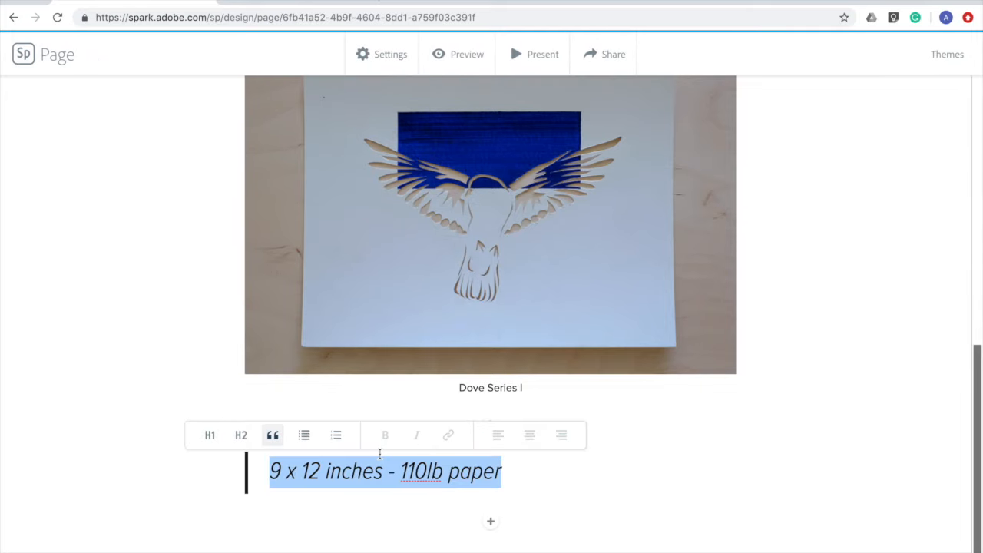
pyautogui.click(210, 437)
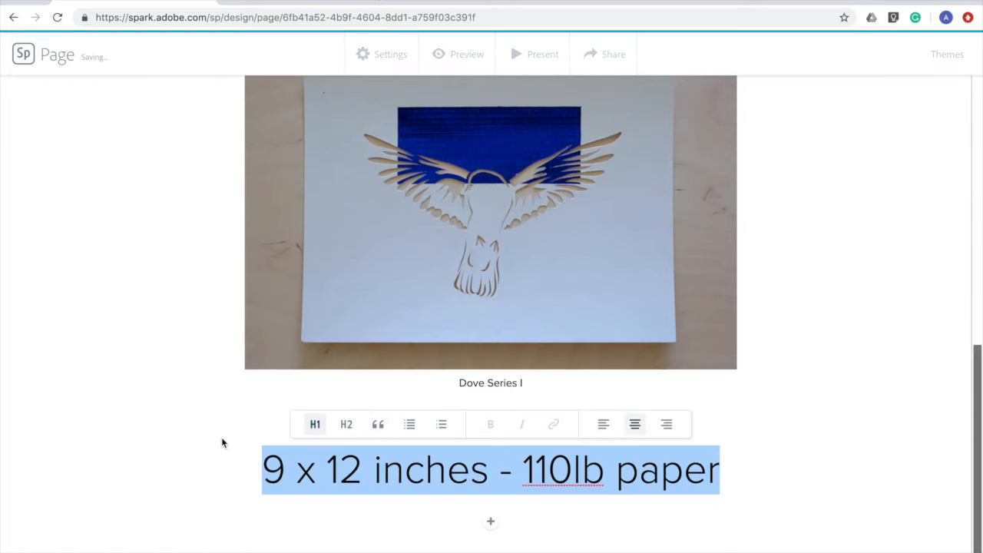
pyautogui.click(86, 413)
# Add a button below the heading with the text "Follow Me On Instagram".
pyautogui.scroll(-2, 86, 413)
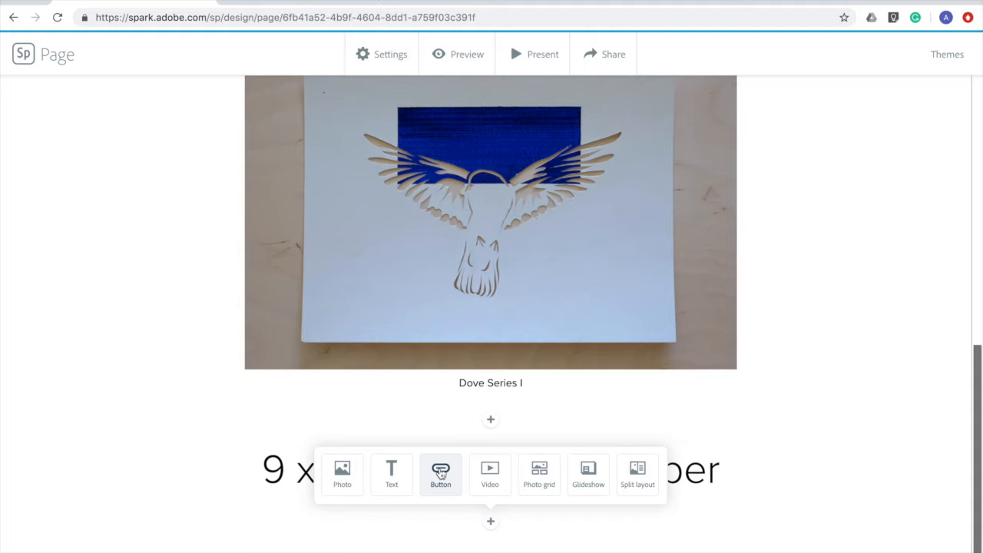
pyautogui.click(440, 472)
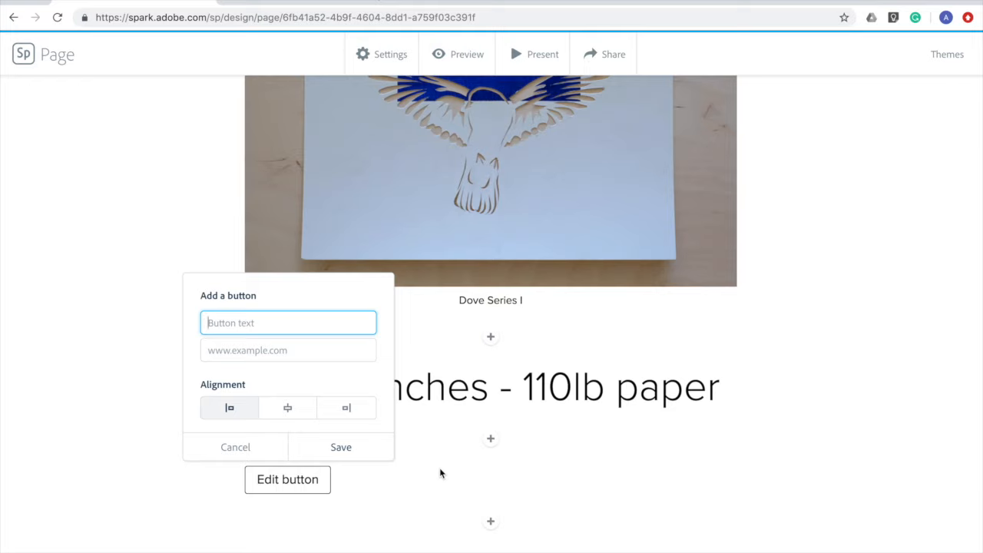
pyautogui.write('Follow Me On Instagram')
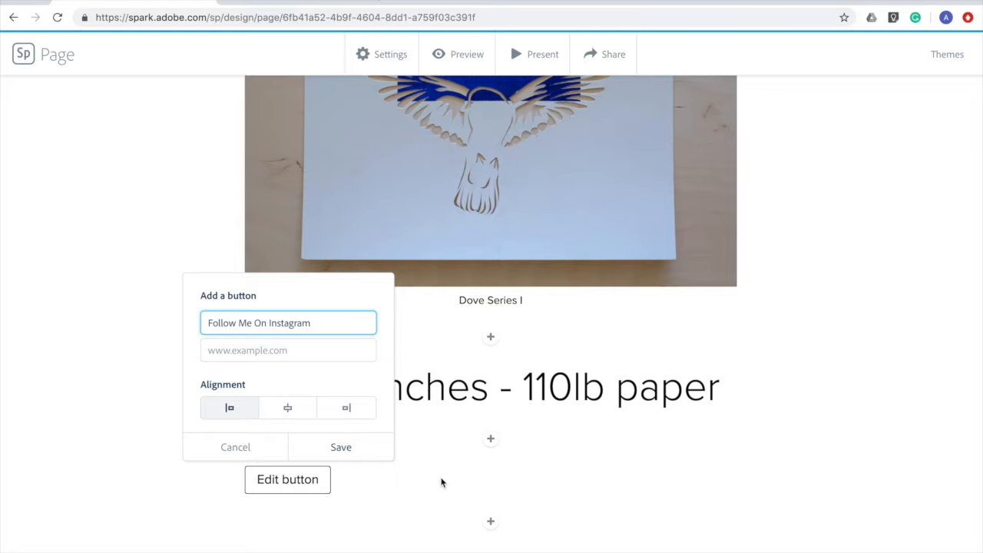
# Link the button to the address copied from the artist's open Instagram profile, center it and save it.
pyautogui.click(339, 356)
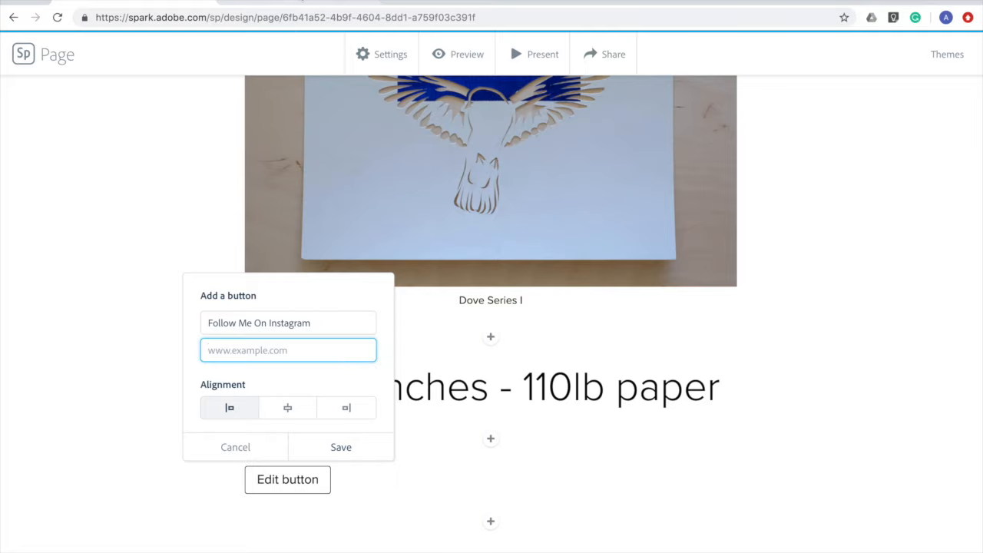
pyautogui.click(301, 2)
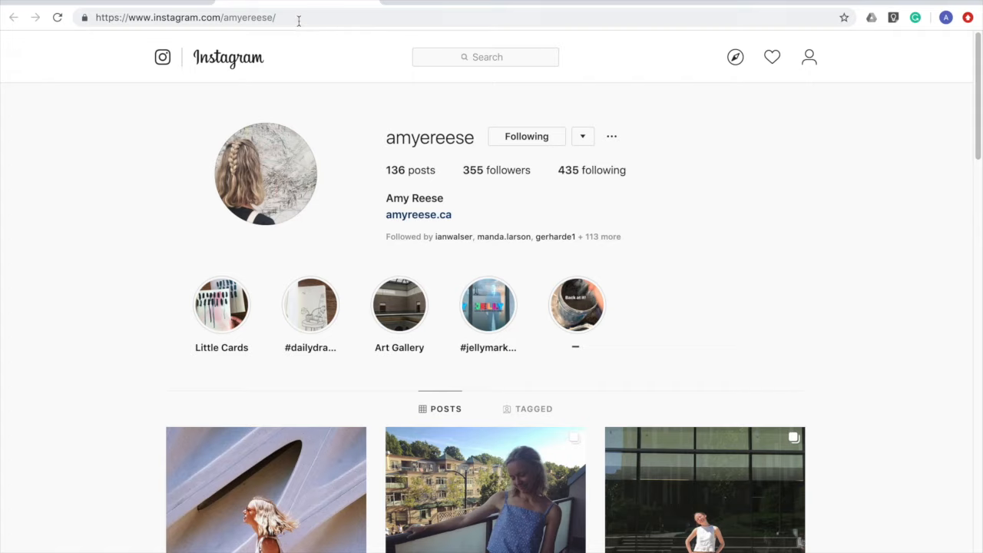
pyautogui.click(298, 19)
pyautogui.hotkey('ctrl', 'c')
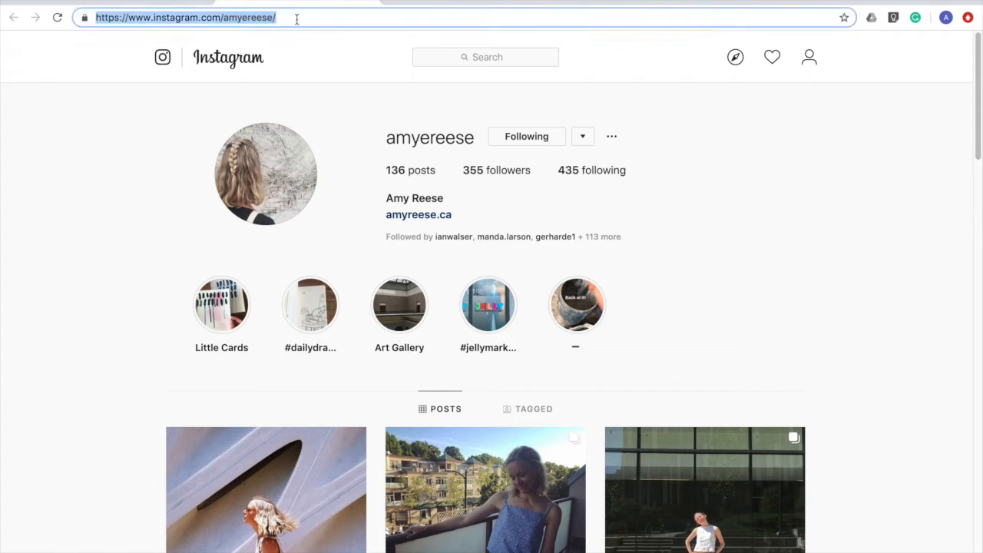
pyautogui.click(185, 3)
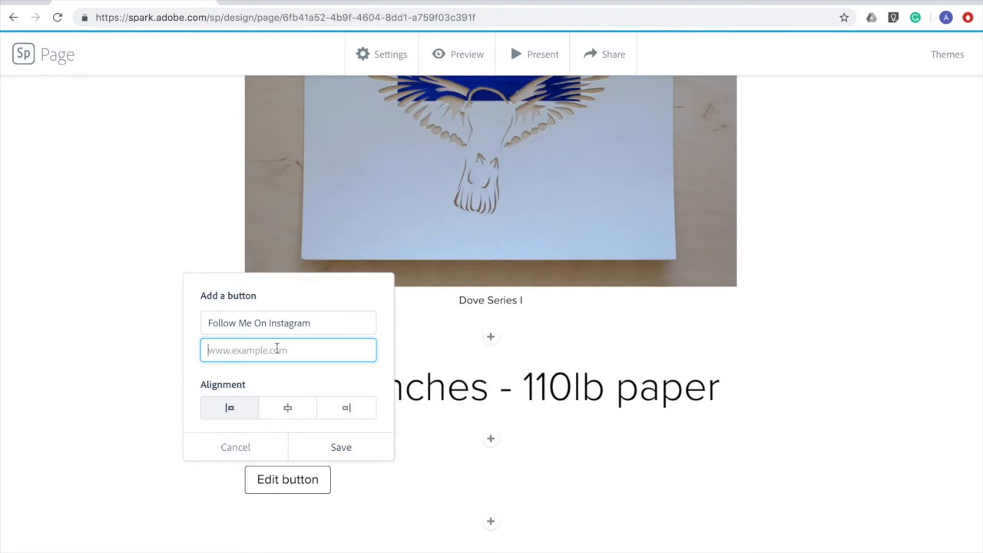
pyautogui.hotkey('ctrl', 'v')
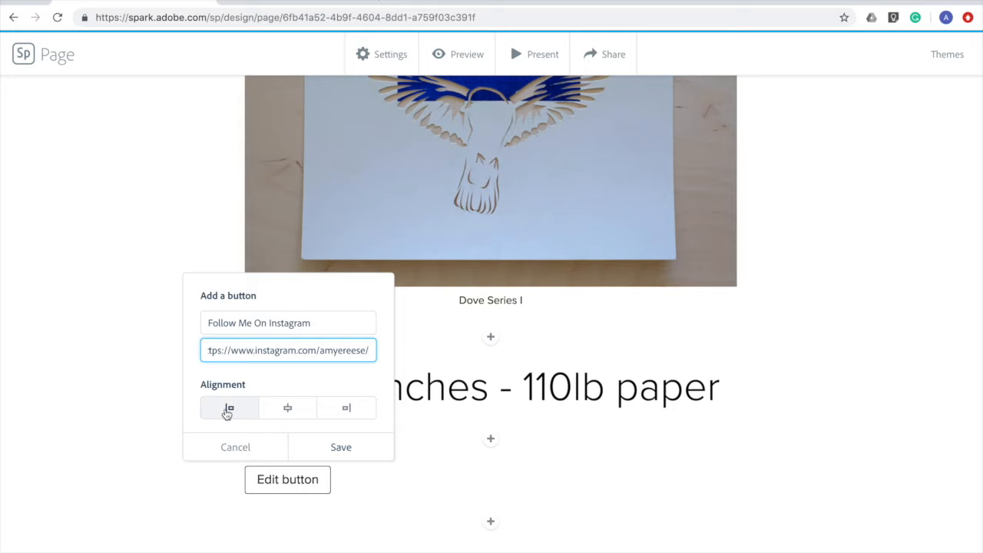
pyautogui.click(287, 411)
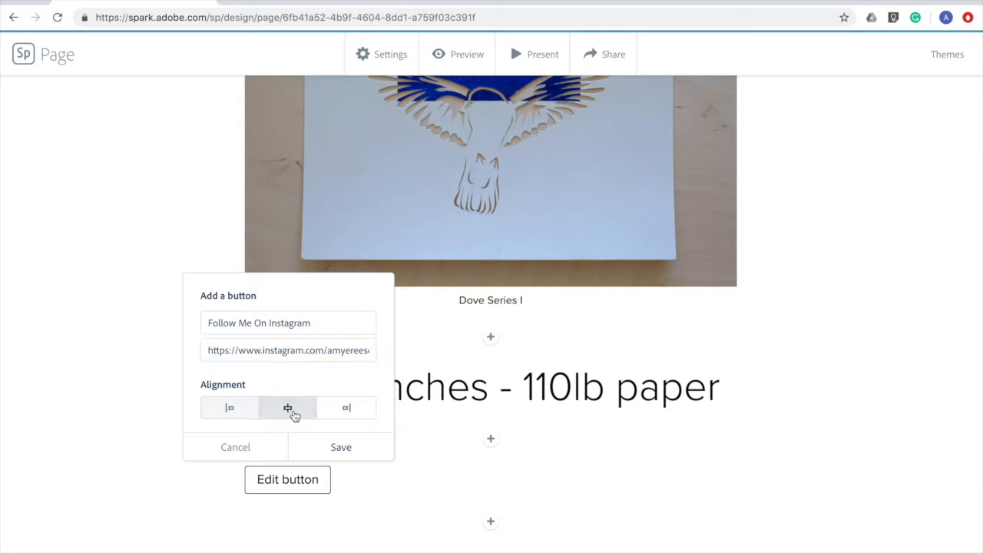
pyautogui.click(339, 447)
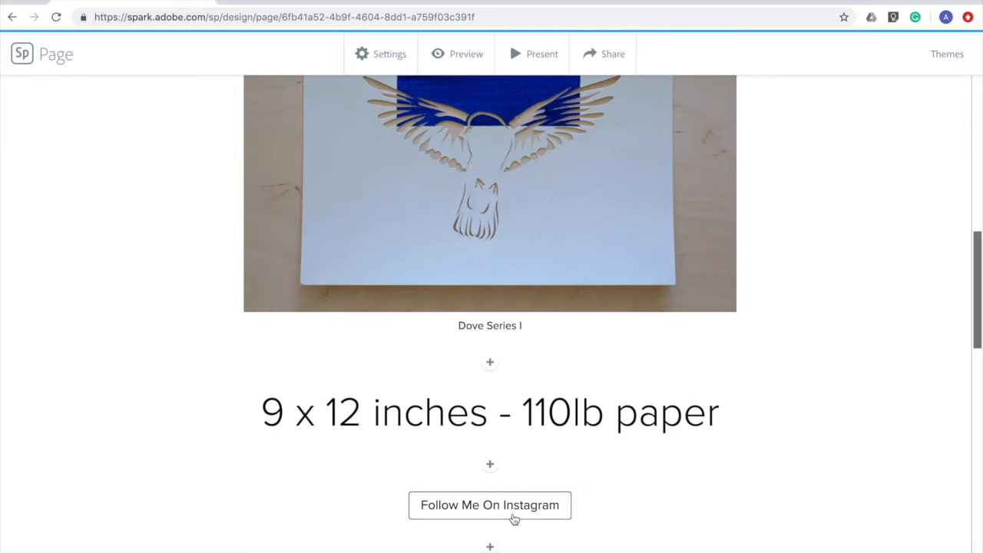
# Add a photo grid below the button and upload DSCF0658.jpg, DSCF0662.jpg, DSCF0663.jpg, DSCF0666.jpg and DSCF0674.jpg into it.
pyautogui.click(490, 546)
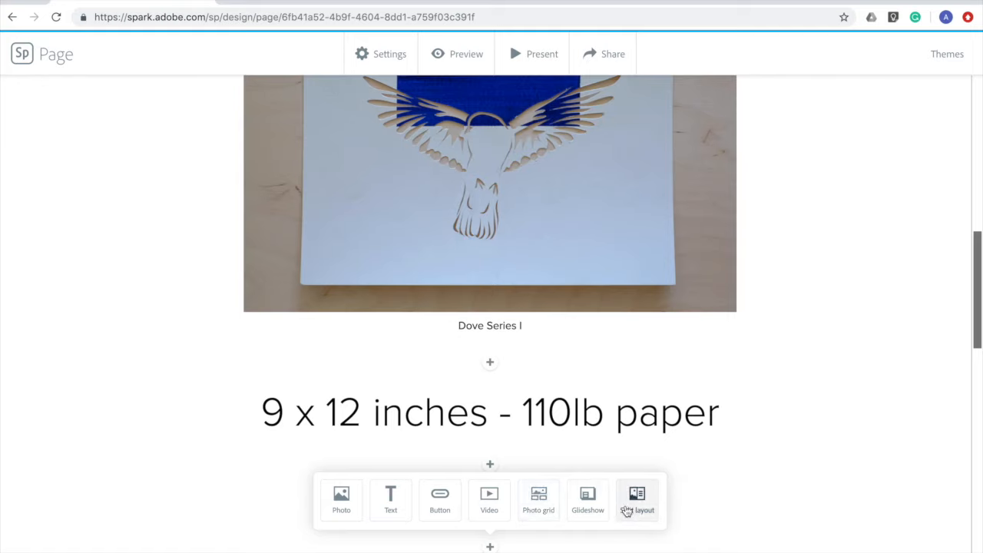
pyautogui.click(538, 507)
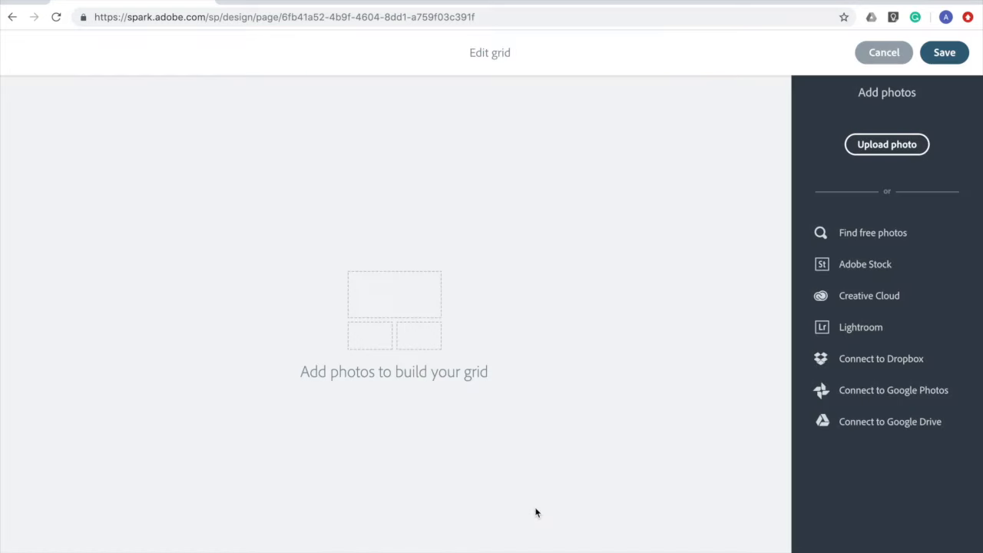
pyautogui.click(891, 146)
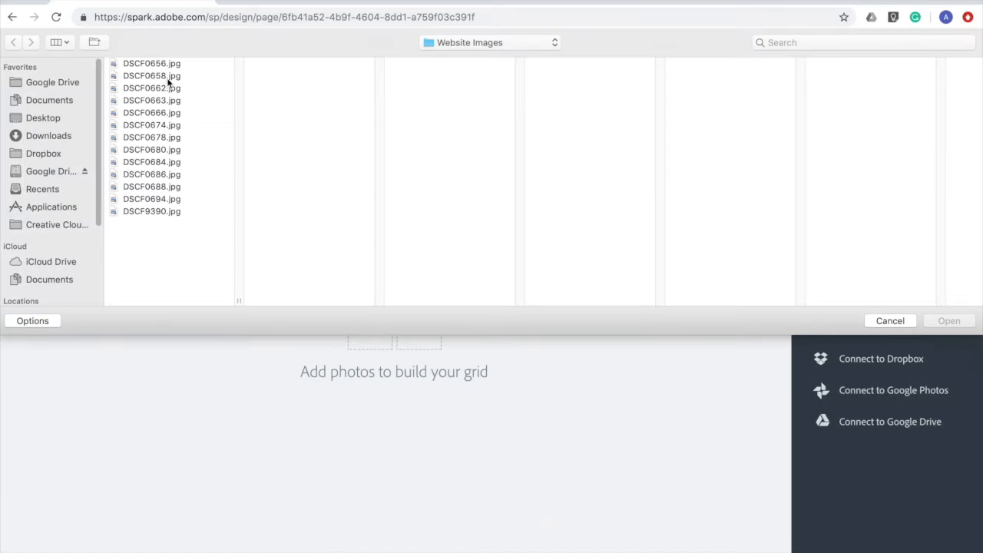
pyautogui.click(169, 77)
pyautogui.keyDown('shift'); pyautogui.click(182, 125); pyautogui.keyUp('shift')
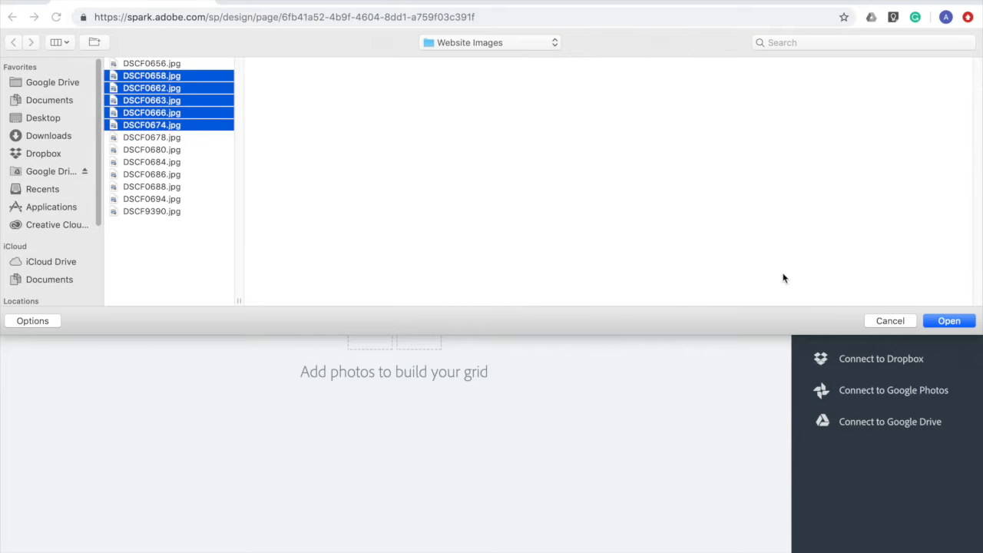
pyautogui.click(948, 321)
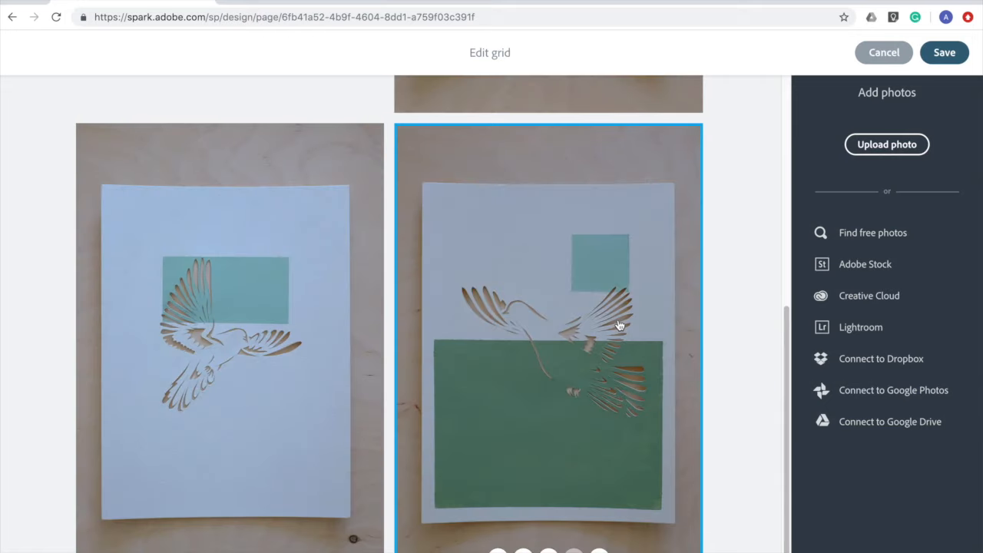
# Move the large green portrait artwork back to second place and the striped artwork forward to fourth place, and save the grid.
pyautogui.click(549, 524)
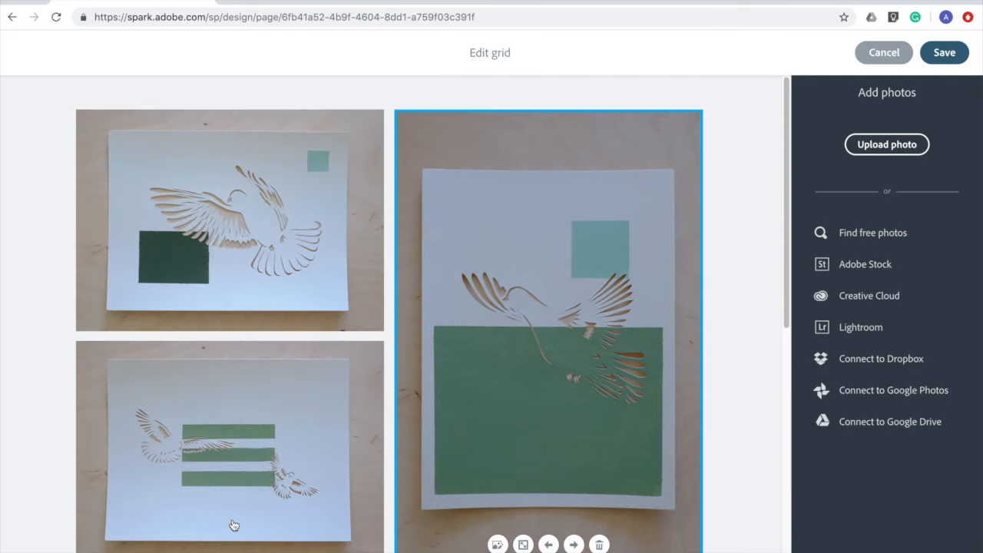
pyautogui.click(281, 377)
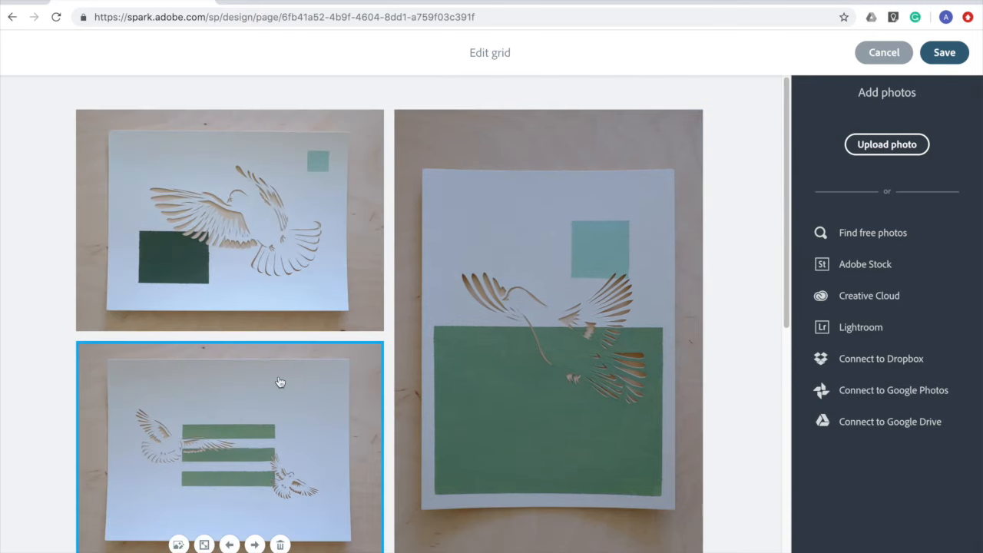
pyautogui.click(254, 539)
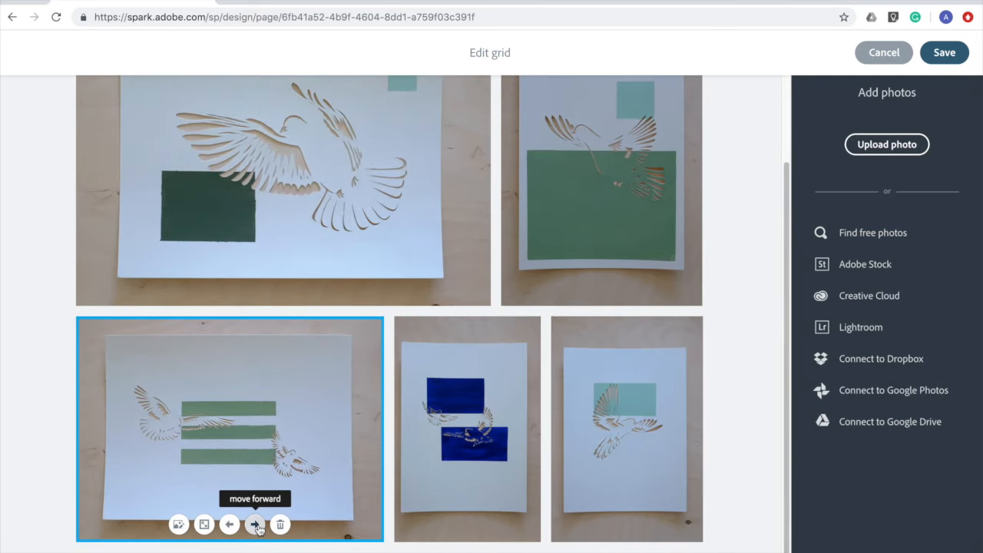
pyautogui.click(254, 524)
pyautogui.scroll(2, 526, 330)
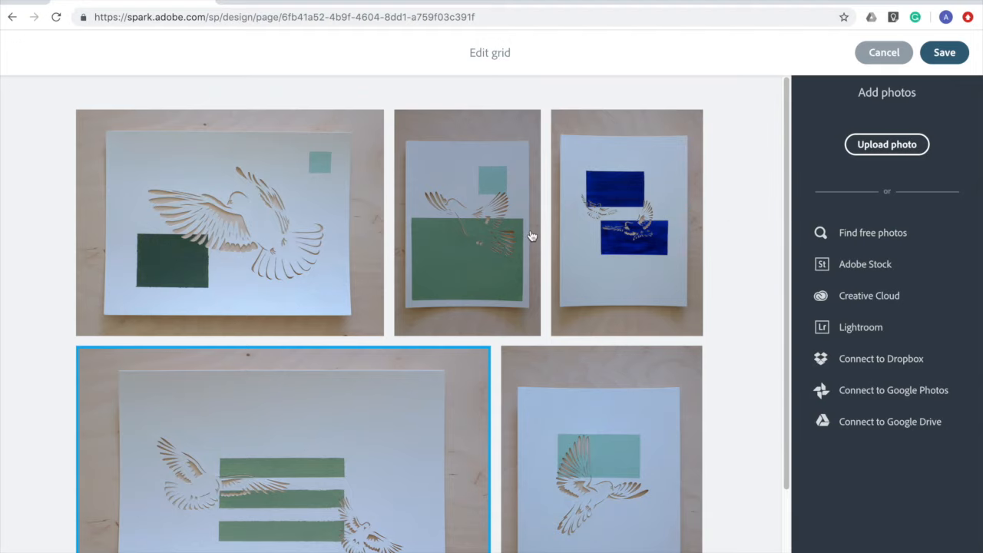
pyautogui.click(946, 53)
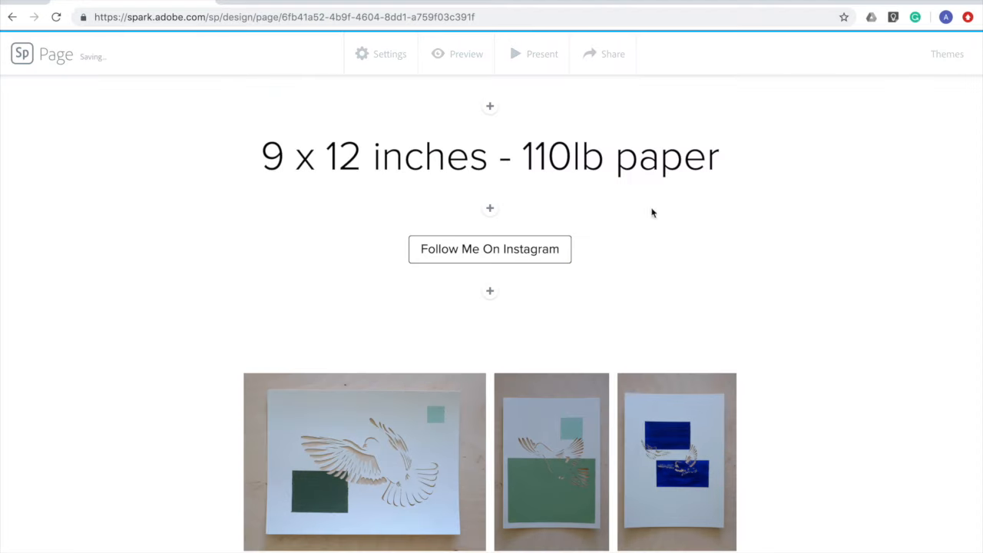
# Review the saved photo grid and the page content above it up to the cover.
pyautogui.scroll(-3, 382, 295)
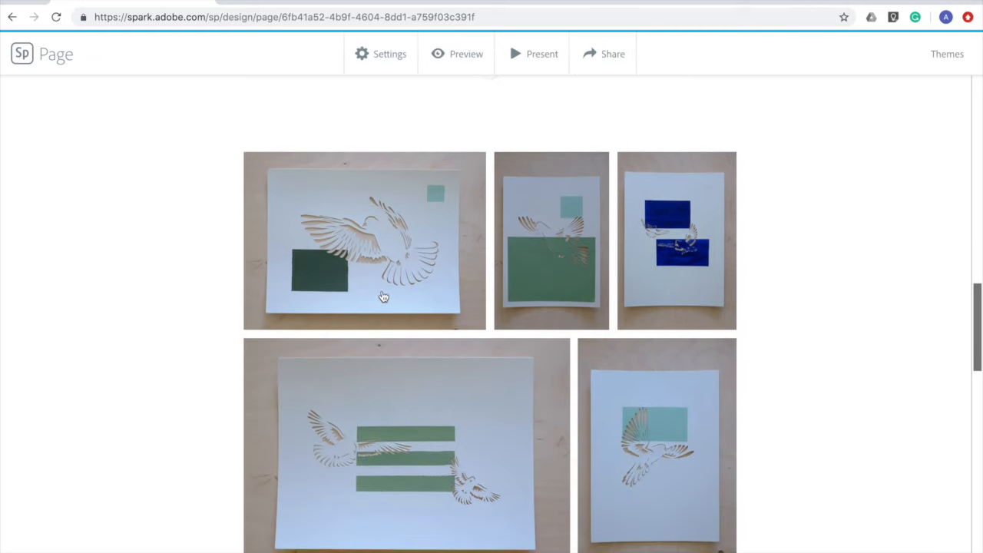
pyautogui.scroll(-1, 94, 328)
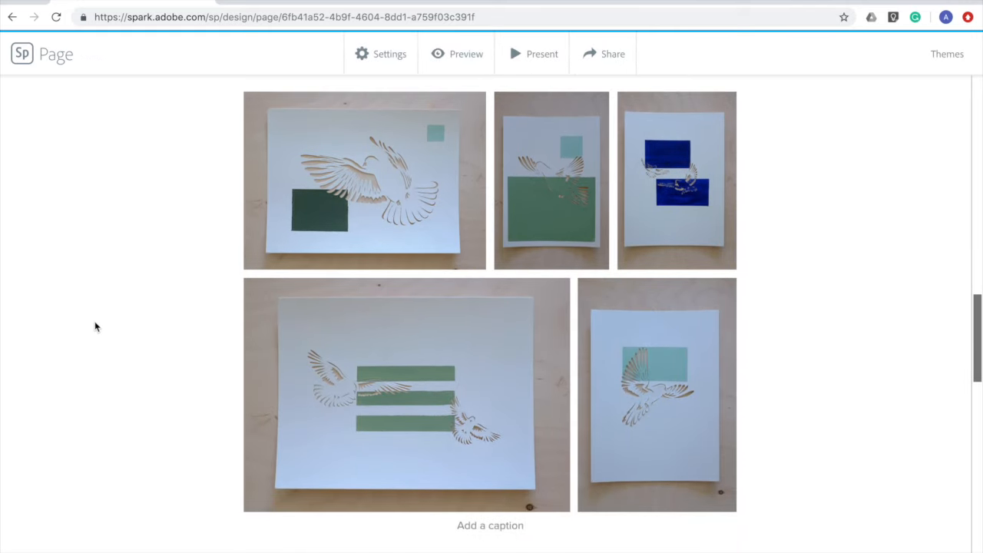
pyautogui.scroll(-1, 94, 327)
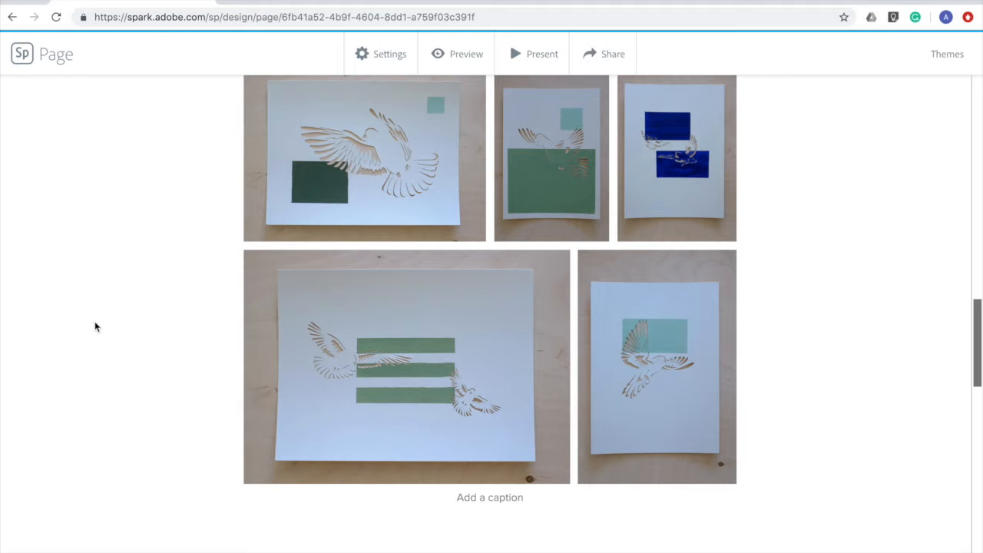
pyautogui.scroll(8, 94, 328)
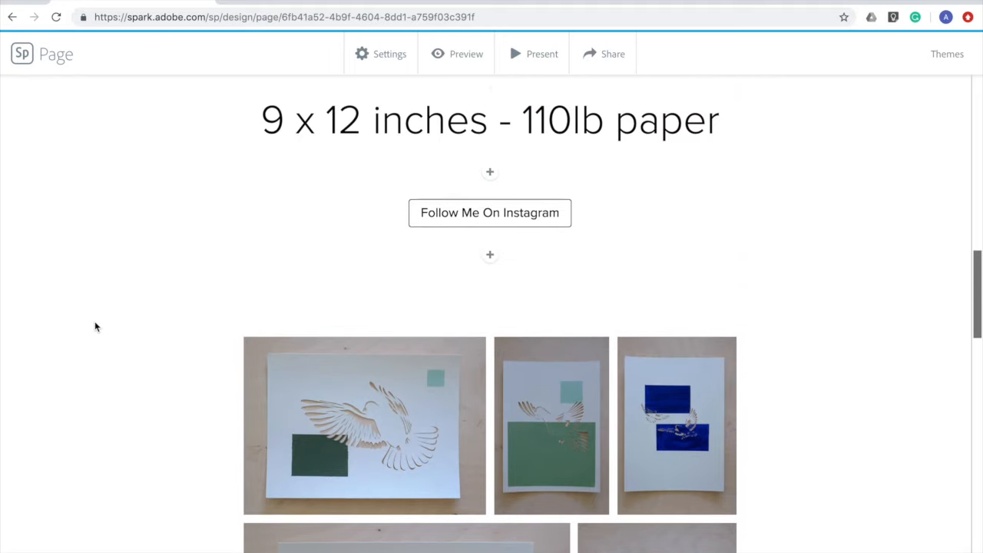
pyautogui.scroll(5, 557, 263)
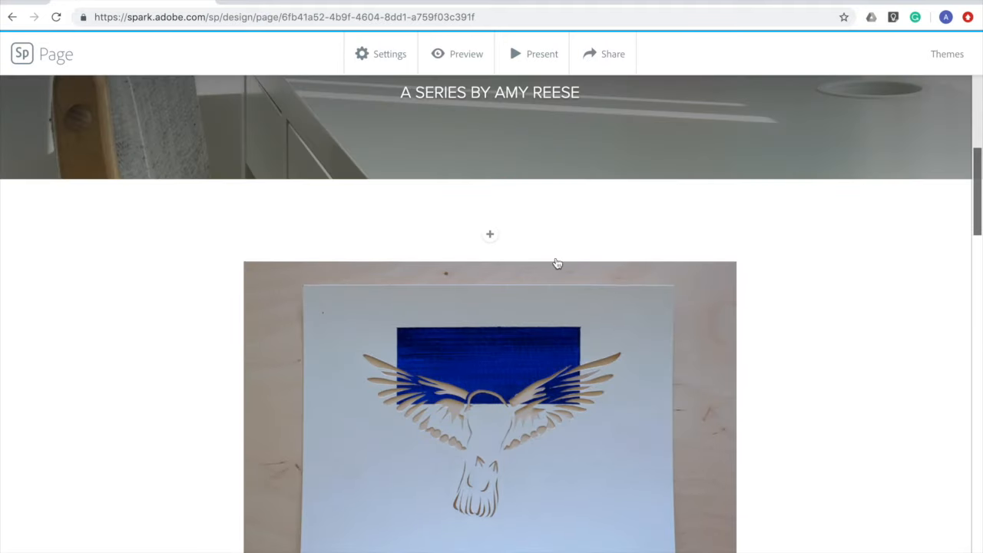
# Try the Storybook, Trek and Nightcap themes on the page and compare how each one styles the content.
pyautogui.scroll(2, 711, 262)
pyautogui.scroll(-3, 710, 262)
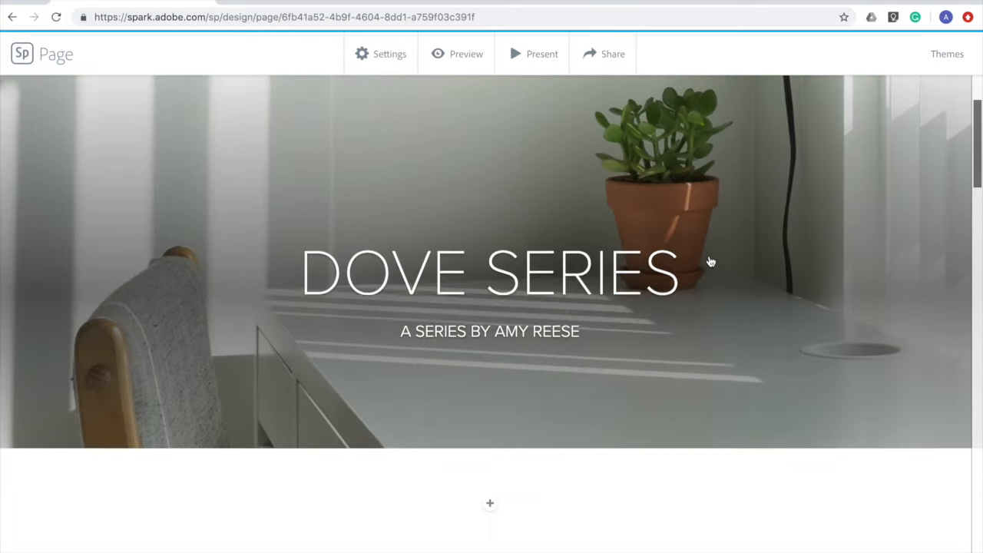
pyautogui.scroll(-3, 711, 262)
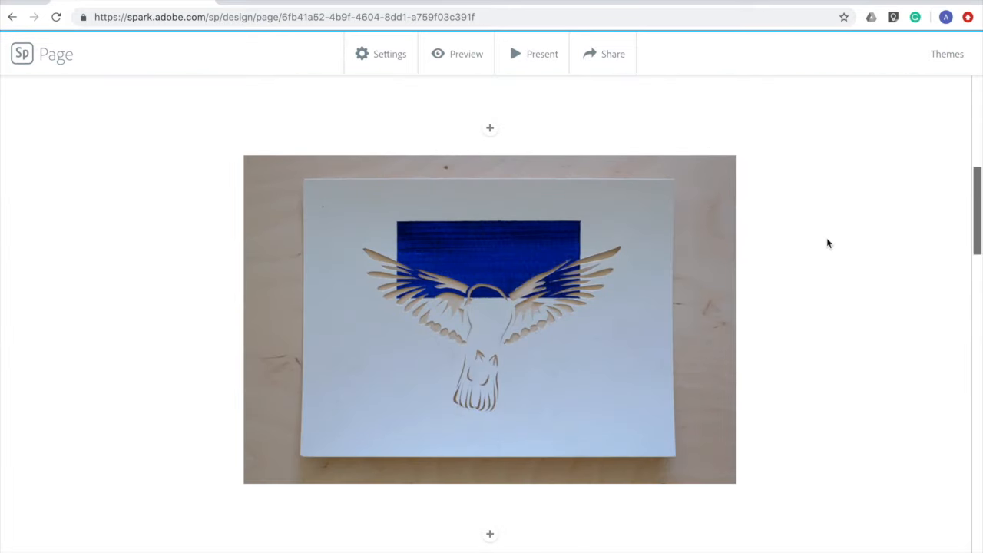
pyautogui.click(952, 56)
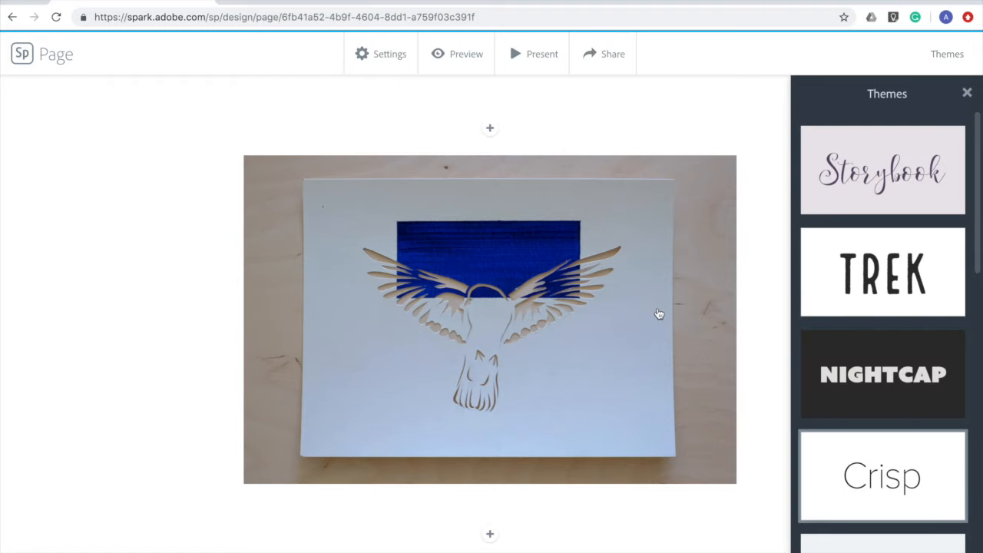
pyautogui.scroll(2, 658, 314)
pyautogui.click(915, 182)
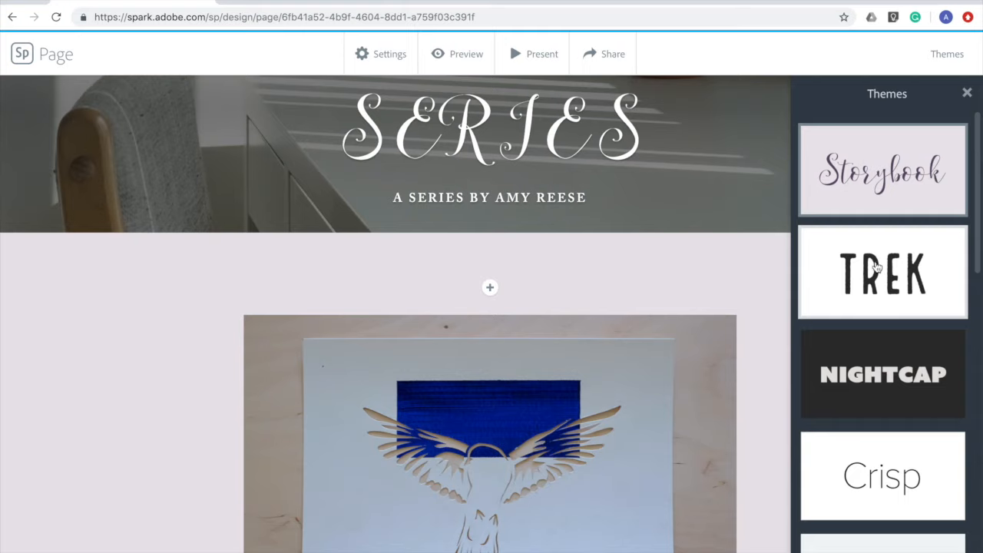
pyautogui.click(898, 294)
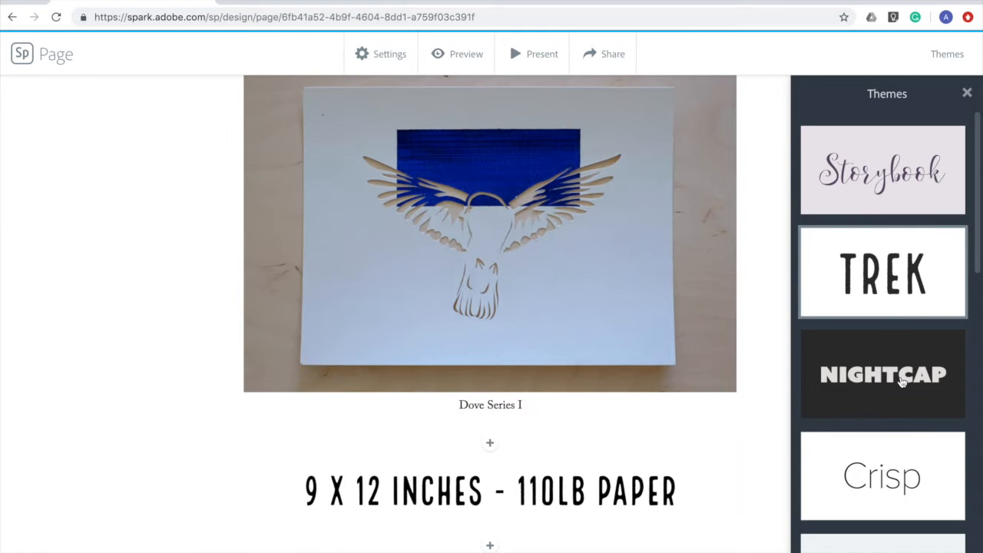
pyautogui.click(900, 380)
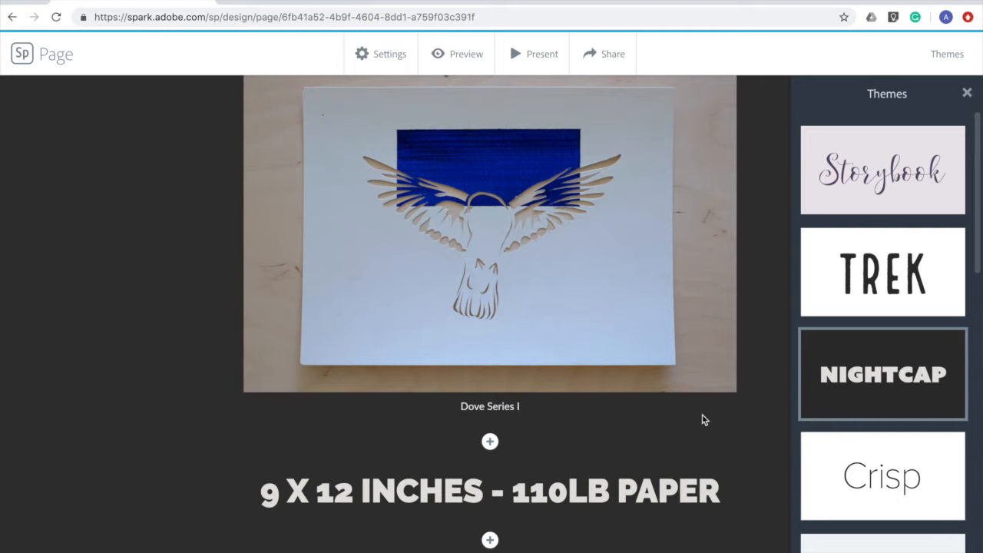
pyautogui.scroll(3, 702, 417)
pyautogui.scroll(5, 702, 414)
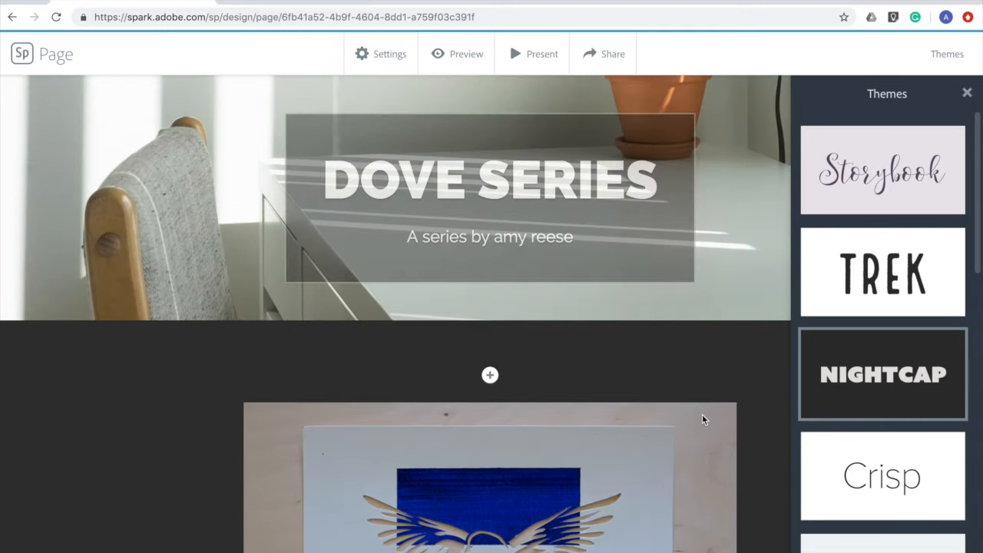
pyautogui.scroll(-5, 702, 419)
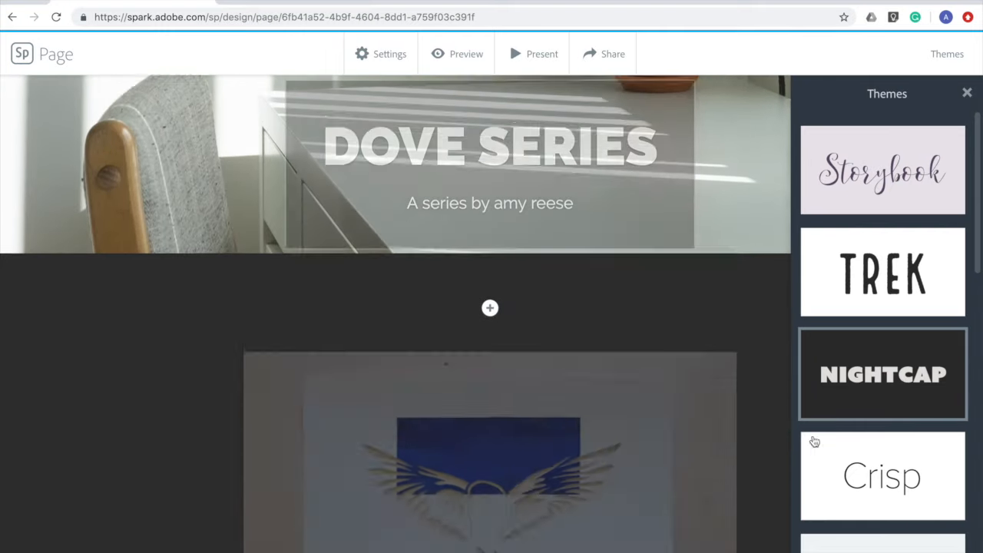
# Apply the Crisp theme to the page, check the photo, heading and button, and close the theme choices.
pyautogui.click(887, 488)
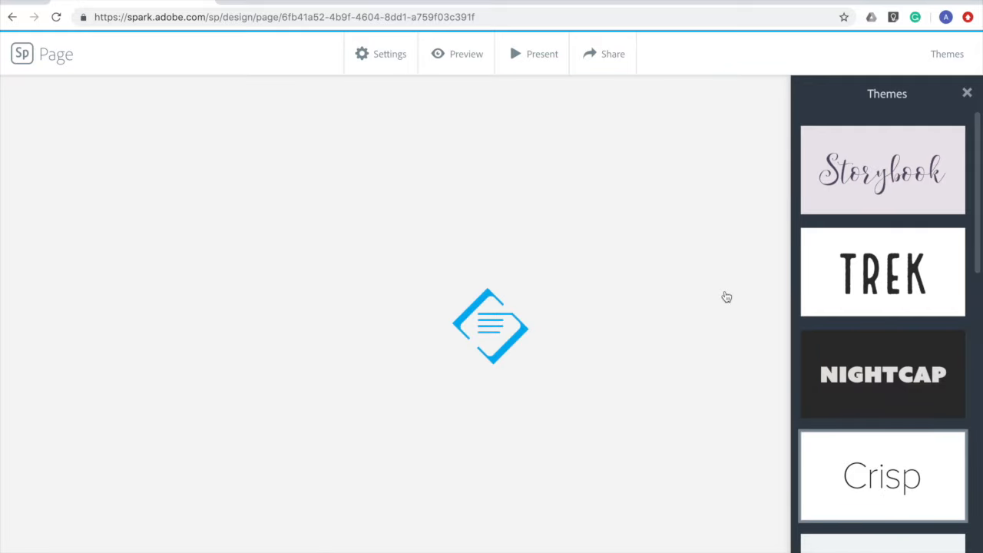
pyautogui.scroll(-3, 725, 297)
pyautogui.scroll(-2, 726, 297)
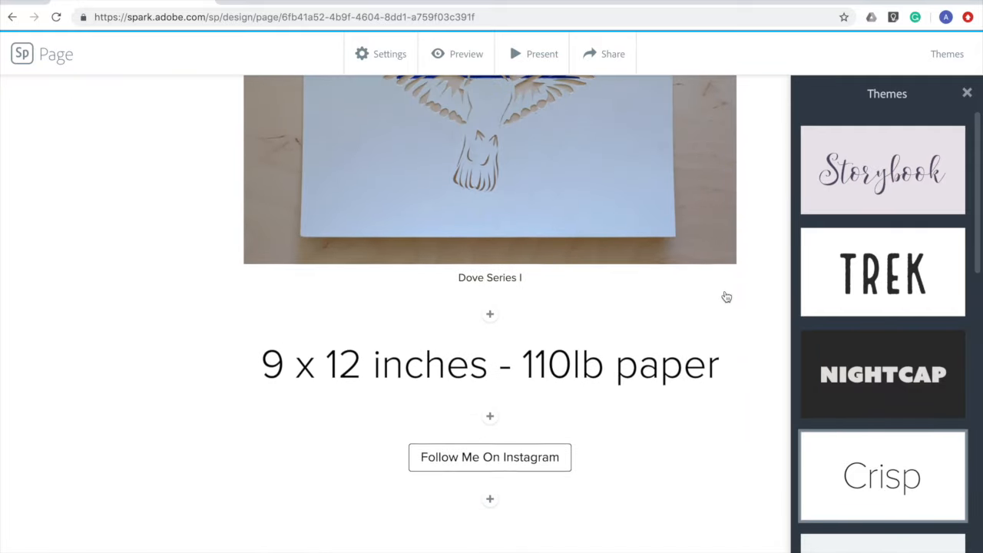
pyautogui.scroll(-3, 817, 374)
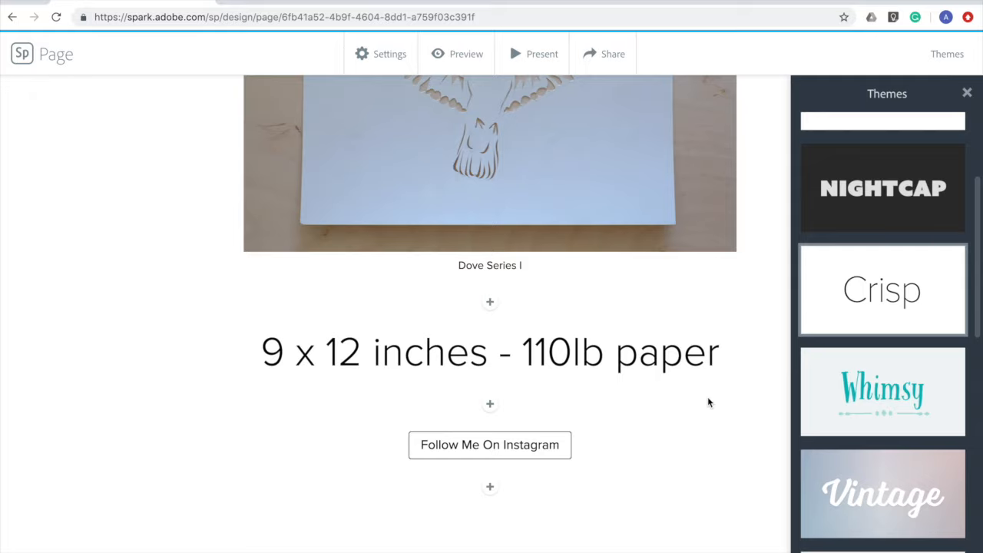
pyautogui.click(967, 93)
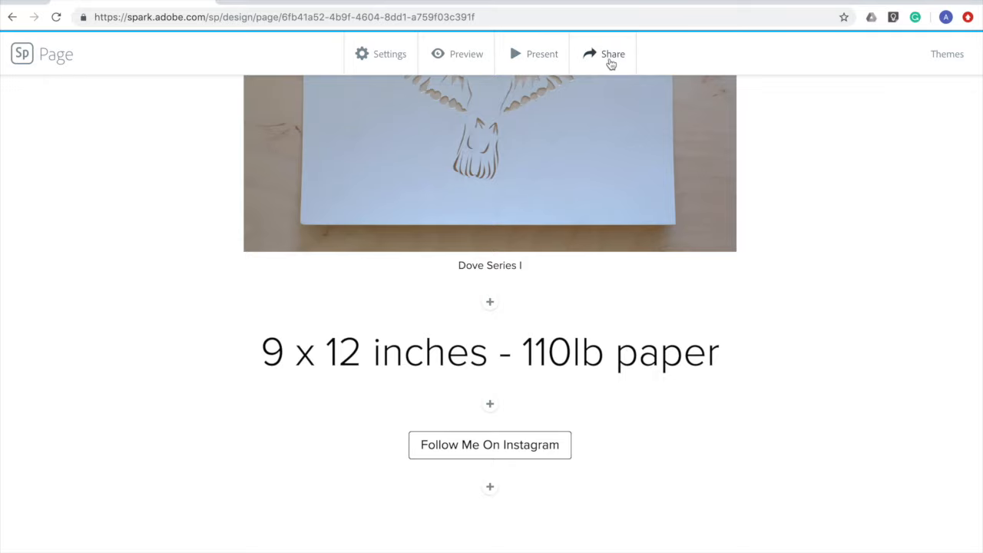
# Preview the page and look through it from the cover down to the Instagram button.
pyautogui.click(452, 66)
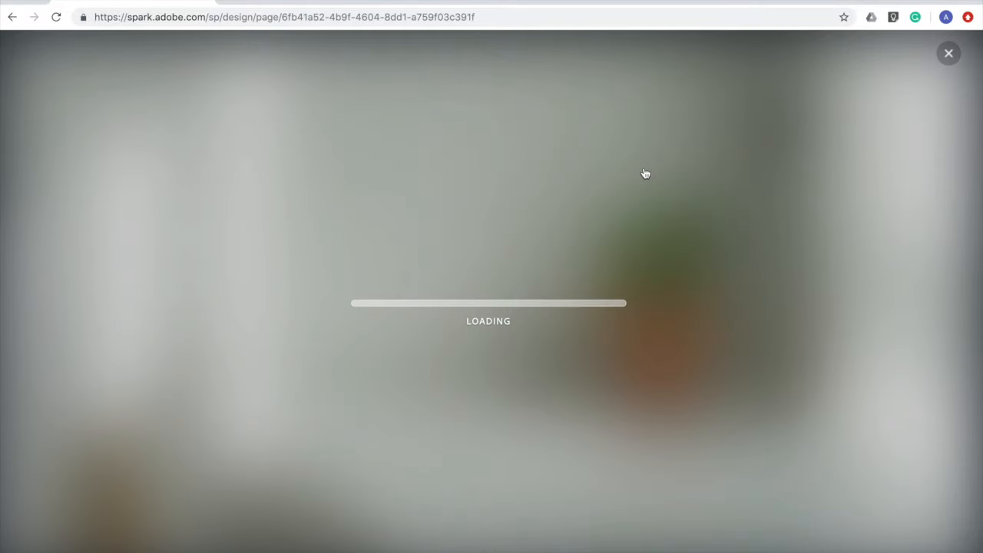
pyautogui.scroll(10, 646, 173)
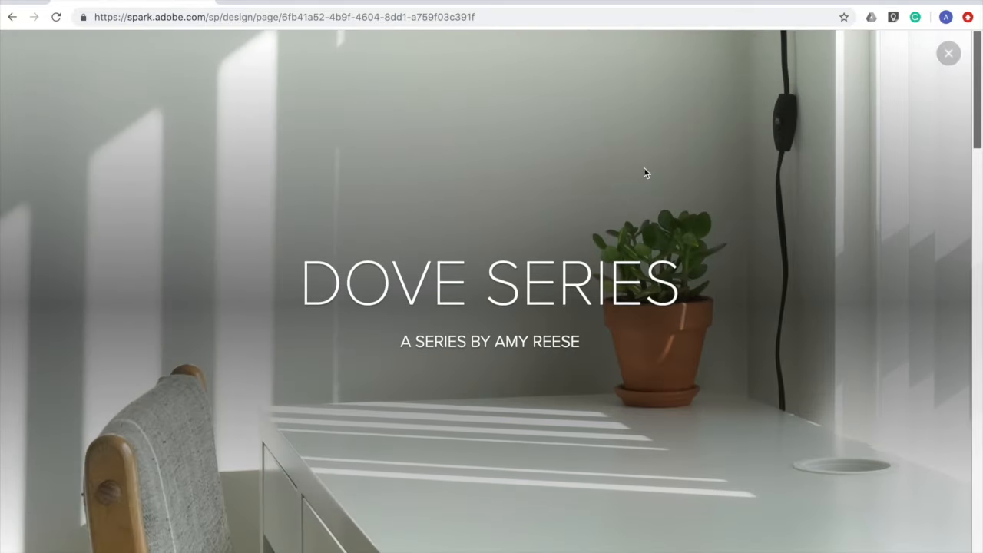
pyautogui.scroll(-5, 645, 173)
pyautogui.scroll(-5, 645, 173)
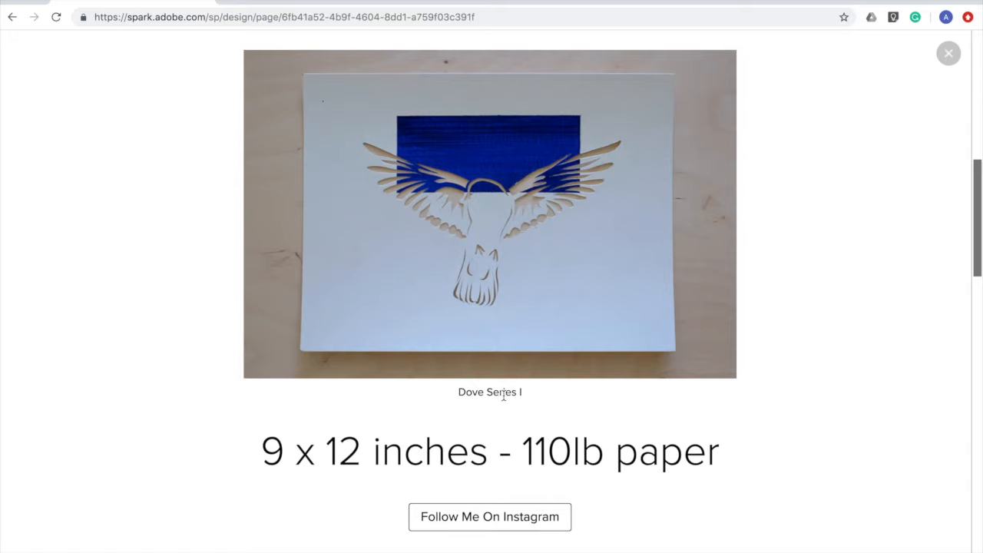
pyautogui.scroll(-2, 504, 396)
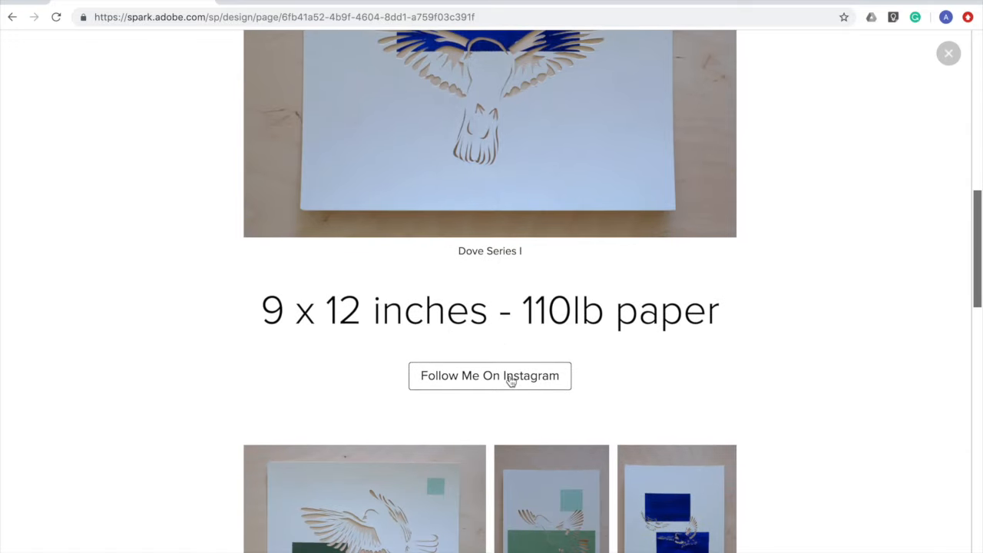
# Test the Follow Me On Instagram button in the preview, return to check the photo grid and close the preview.
pyautogui.click(511, 378)
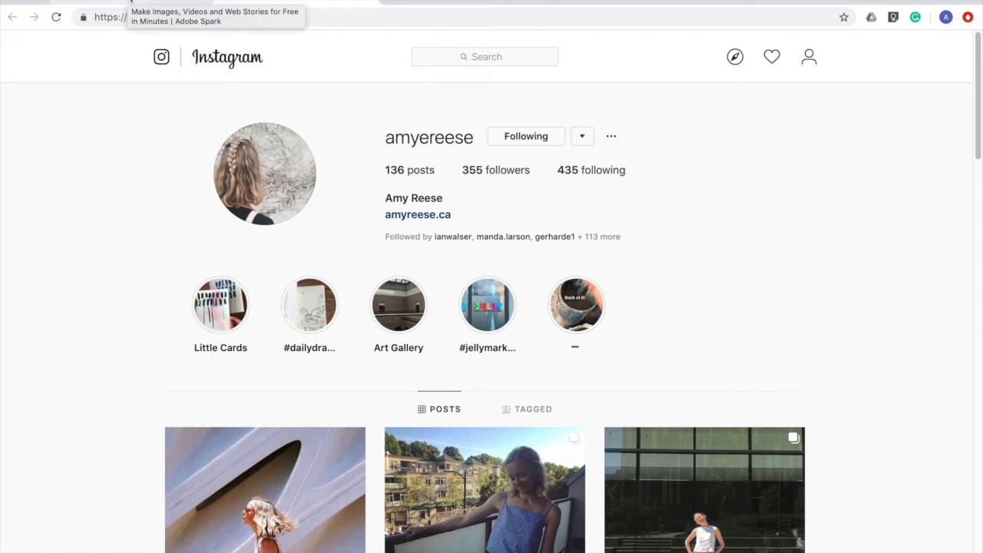
pyautogui.click(131, 2)
pyautogui.scroll(-3, 361, 283)
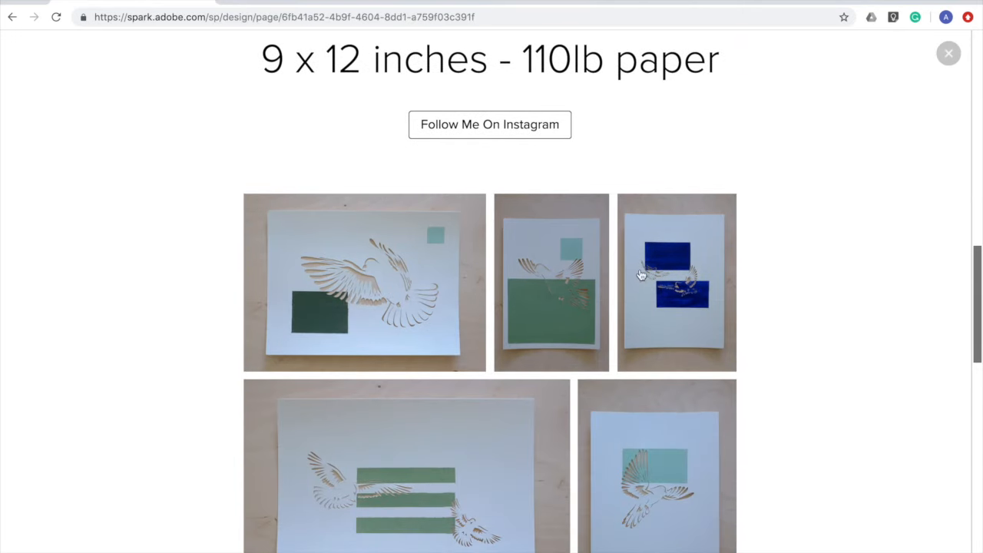
pyautogui.scroll(5, 745, 279)
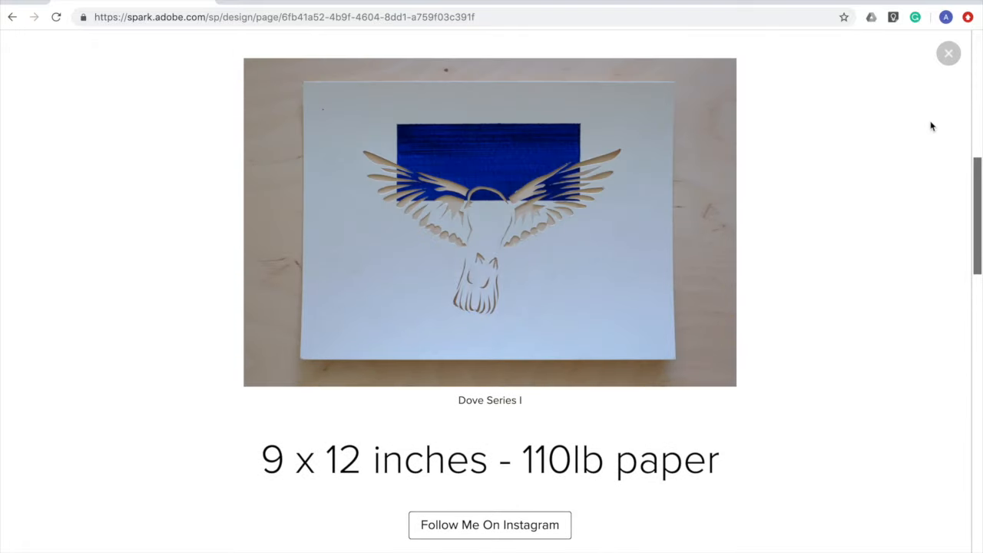
pyautogui.scroll(1, 950, 60)
pyautogui.click(949, 55)
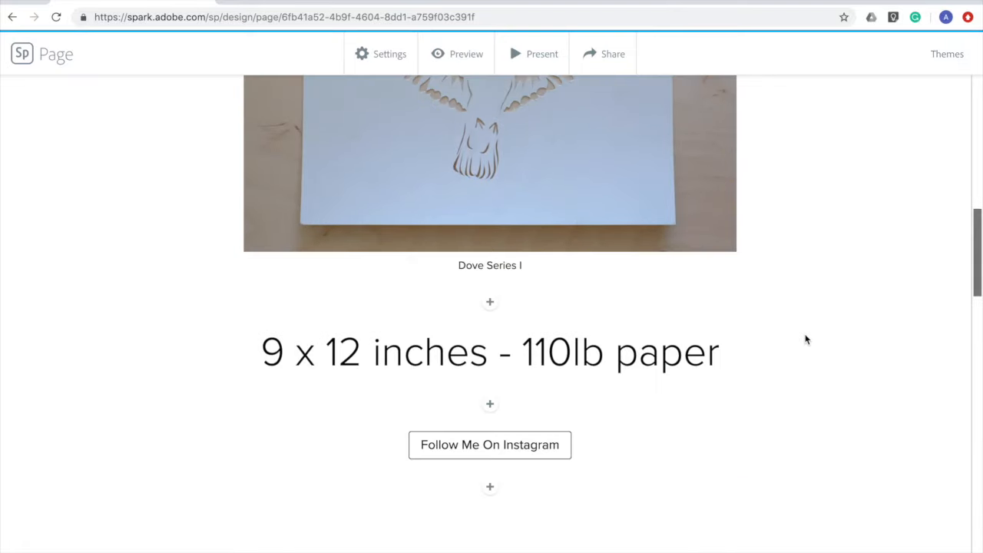
# Open the settings for publishing and sharing a link, and switch the author display on and back off.
pyautogui.scroll(10, 805, 339)
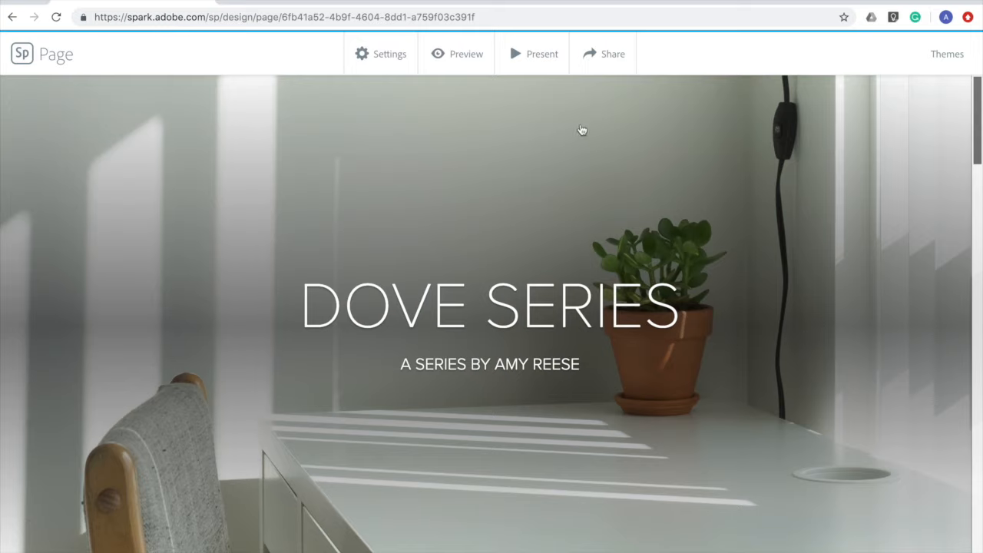
pyautogui.click(603, 55)
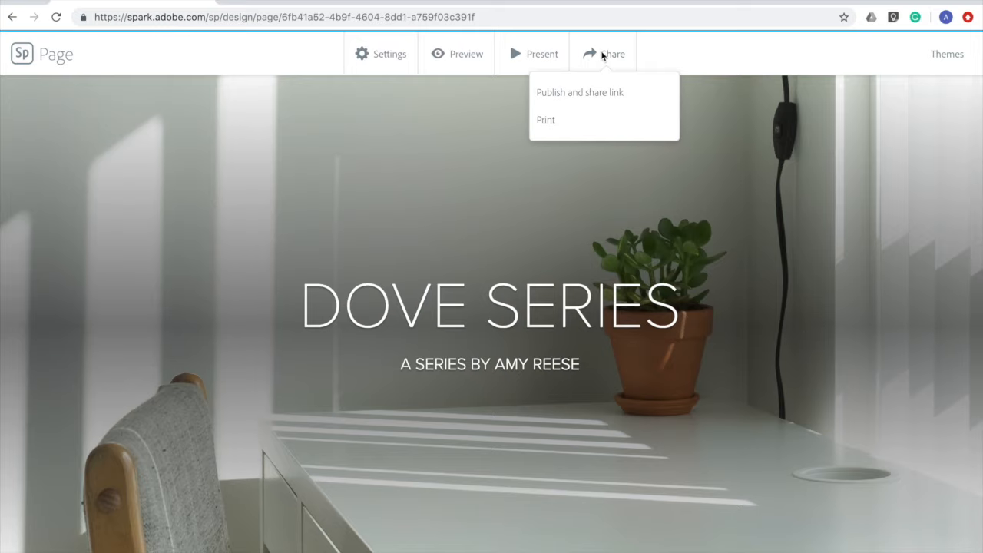
pyautogui.click(631, 103)
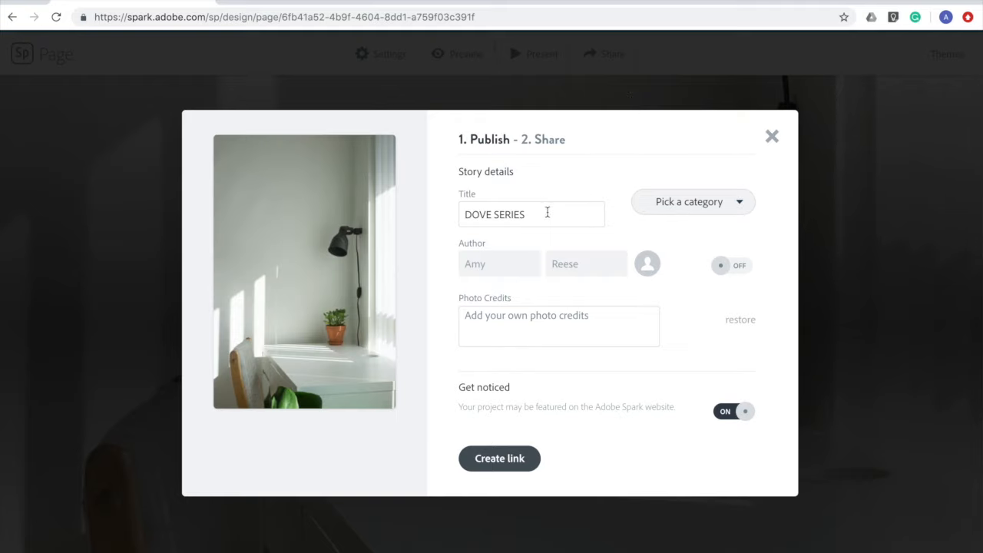
pyautogui.click(547, 213)
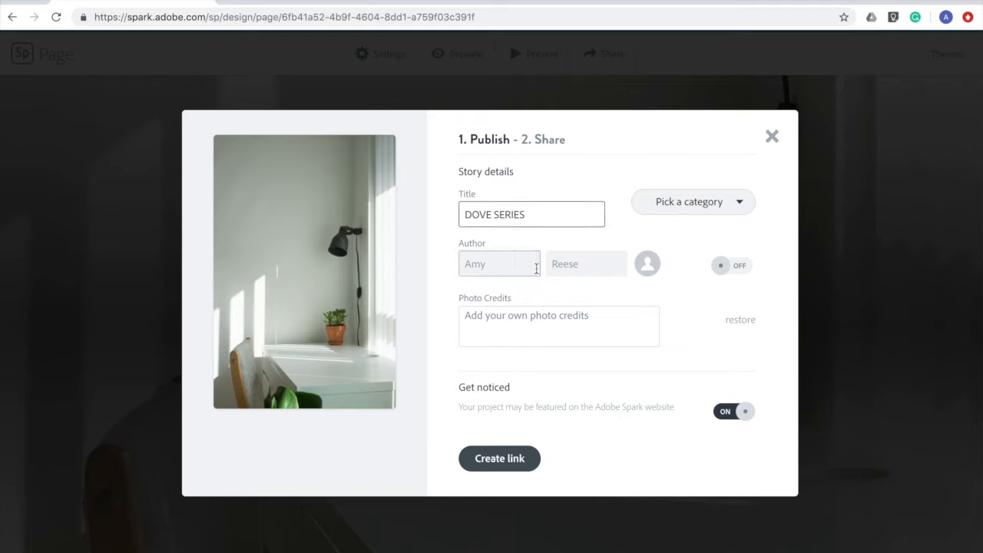
pyautogui.click(736, 273)
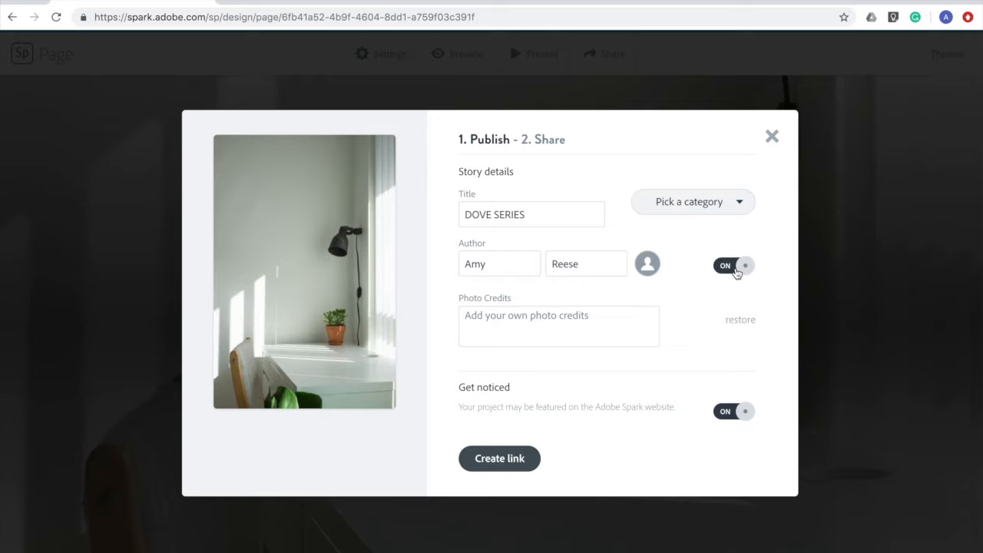
pyautogui.click(736, 270)
# Set the story category to Education, and switch the Get noticed option off and back on.
pyautogui.click(741, 208)
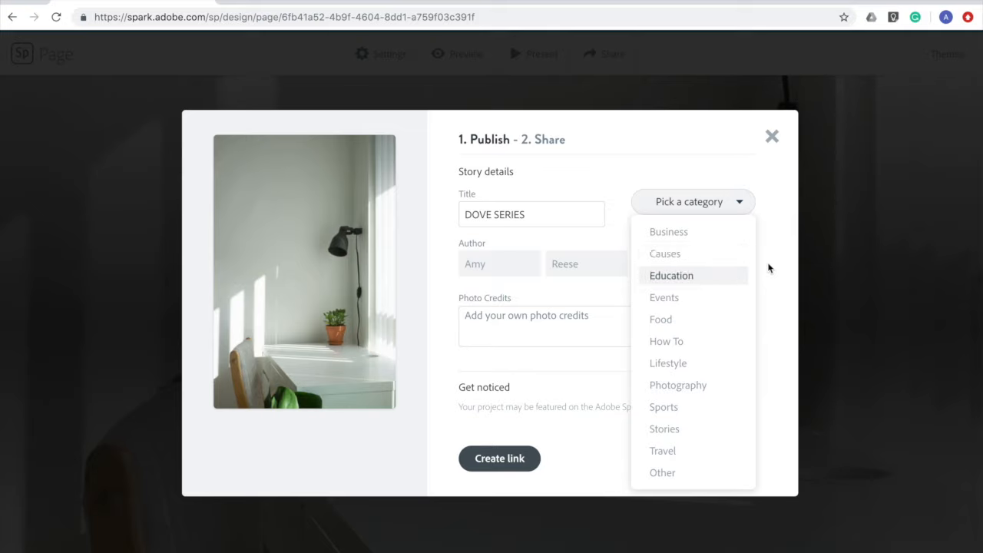
pyautogui.click(737, 275)
pyautogui.click(563, 318)
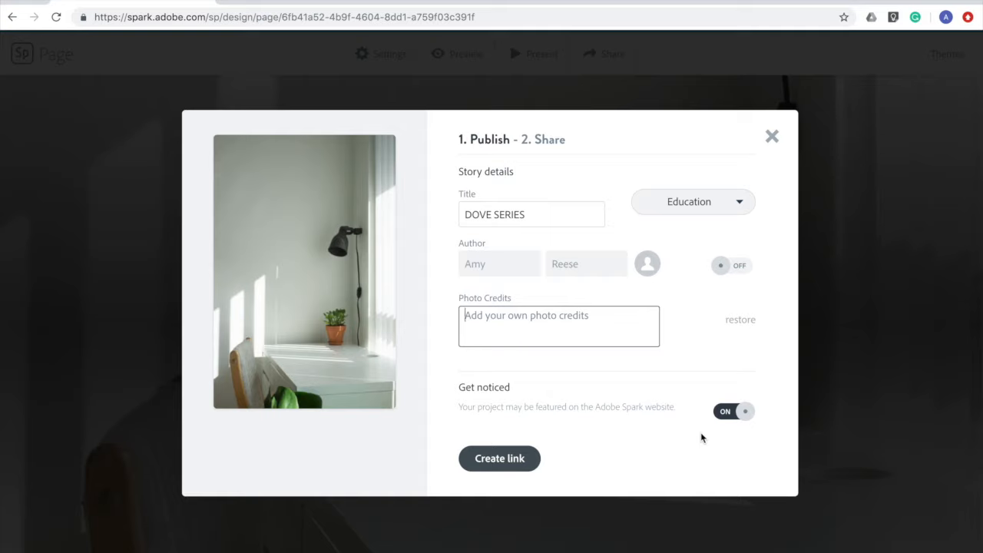
pyautogui.click(743, 413)
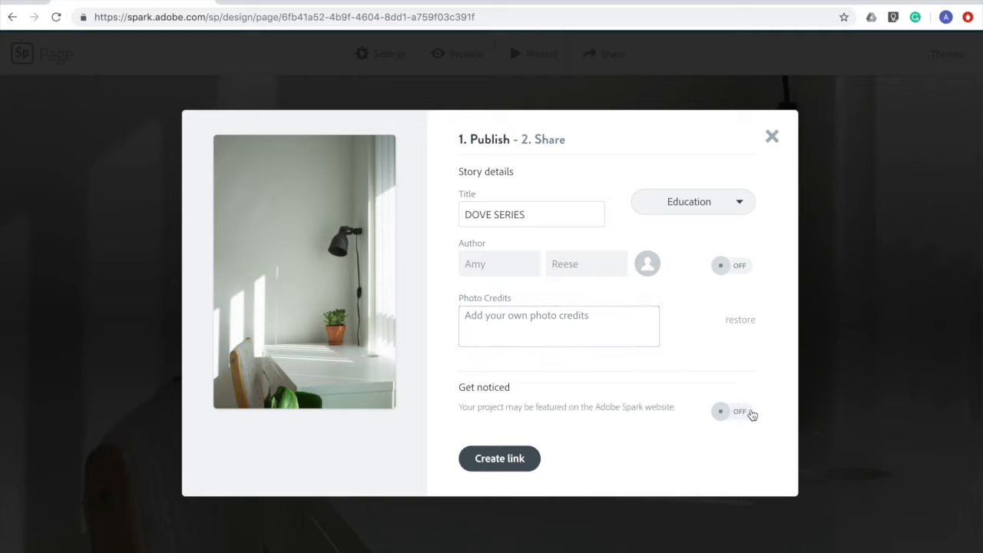
pyautogui.click(742, 414)
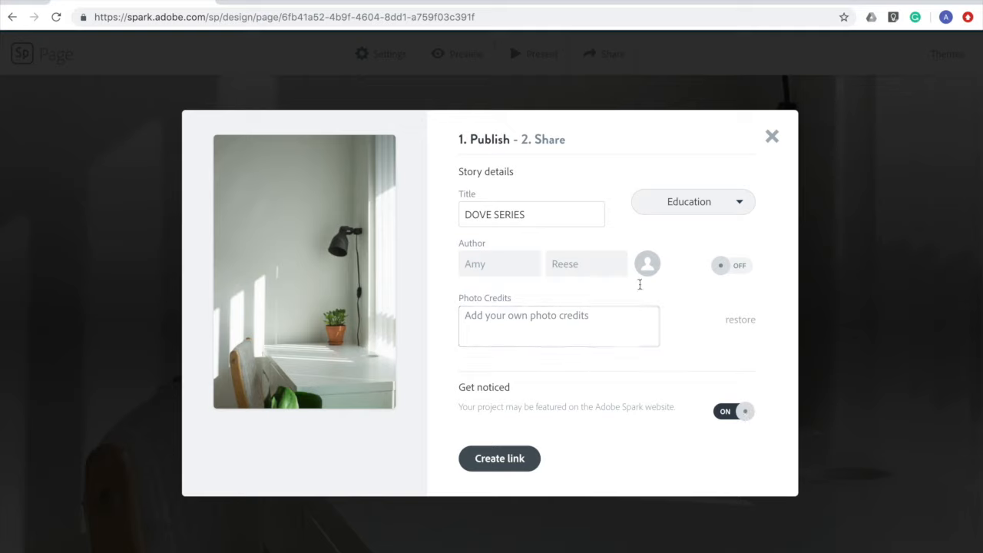
# Create the page's shareable link, copy it and close the sharing dialog.
pyautogui.click(507, 459)
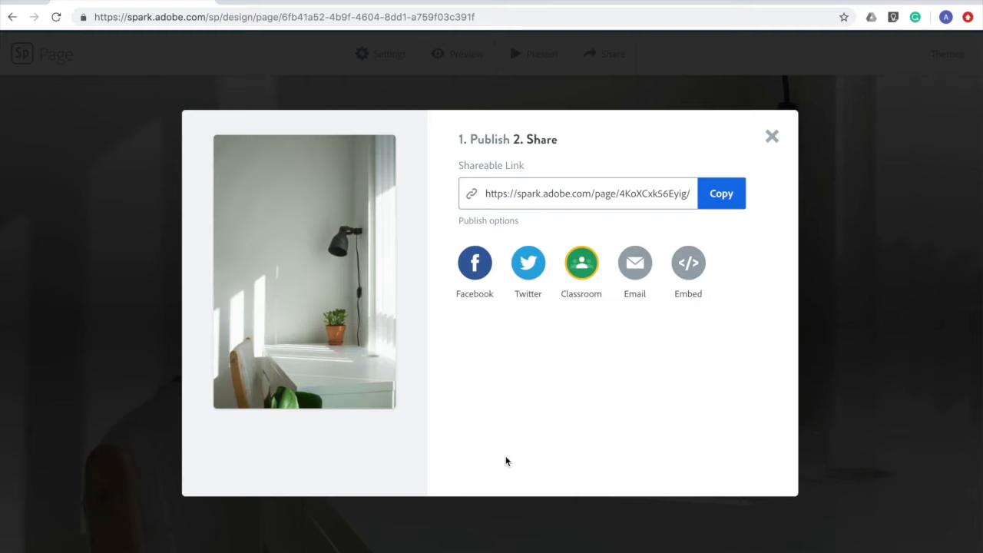
pyautogui.click(521, 198)
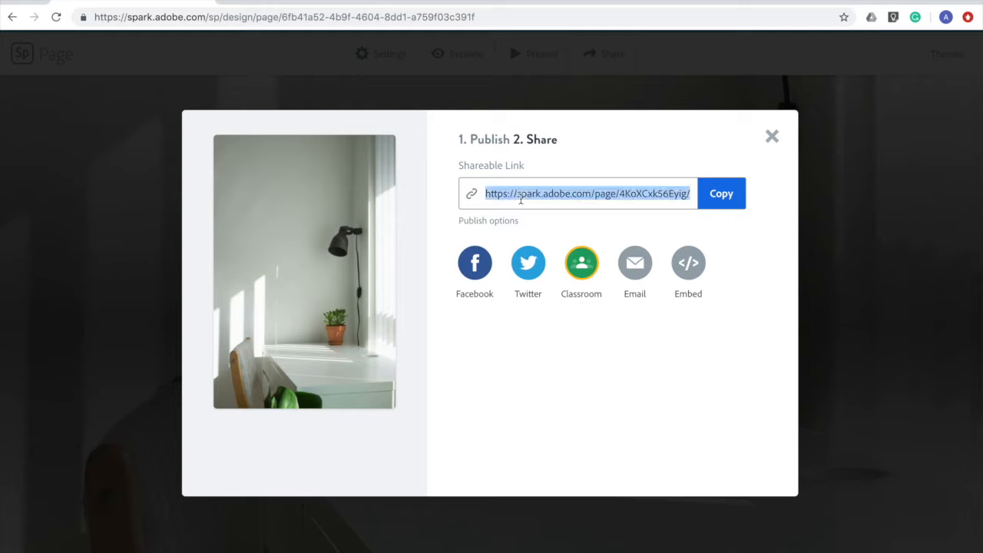
pyautogui.click(722, 202)
pyautogui.click(772, 139)
pyautogui.scroll(-1, 823, 331)
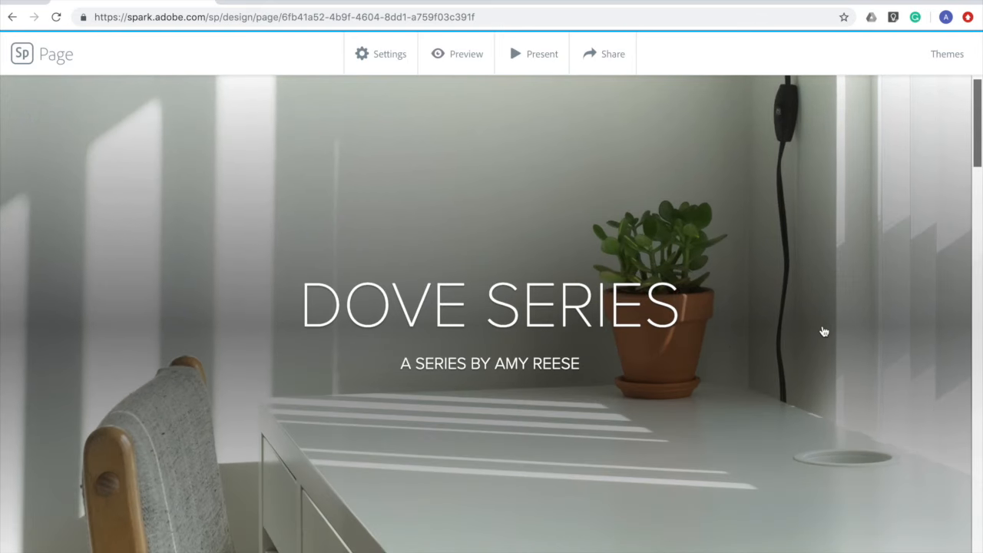